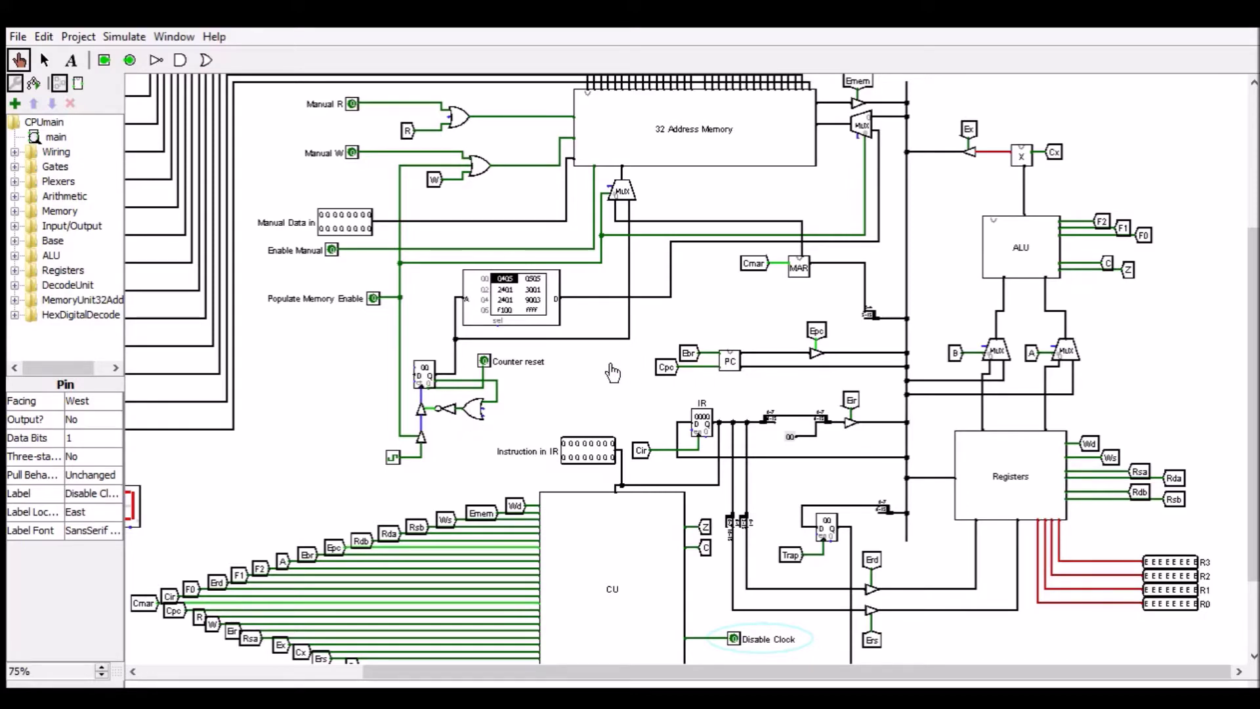
# Place an Adder from Arithmetic, delete it again, and switch to the Poke tool
pyautogui.click(15, 195)
pyautogui.click(75, 210)
pyautogui.click(337, 382)
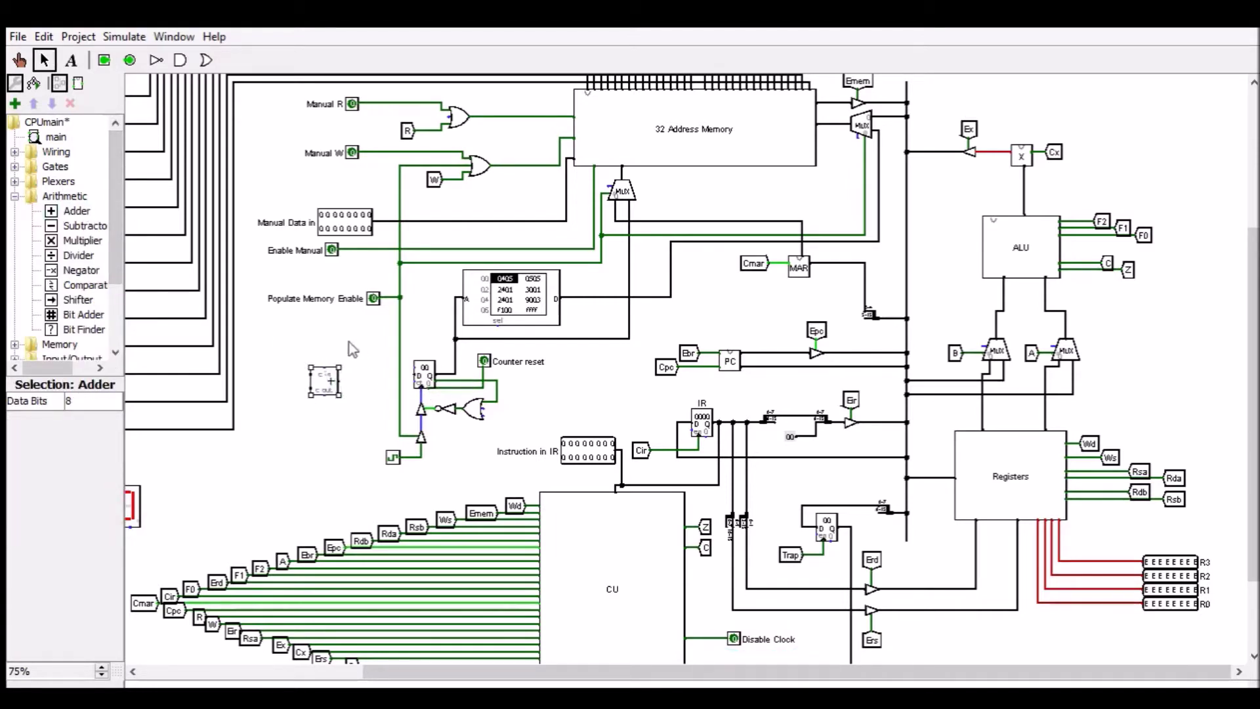
pyautogui.press('Delete')
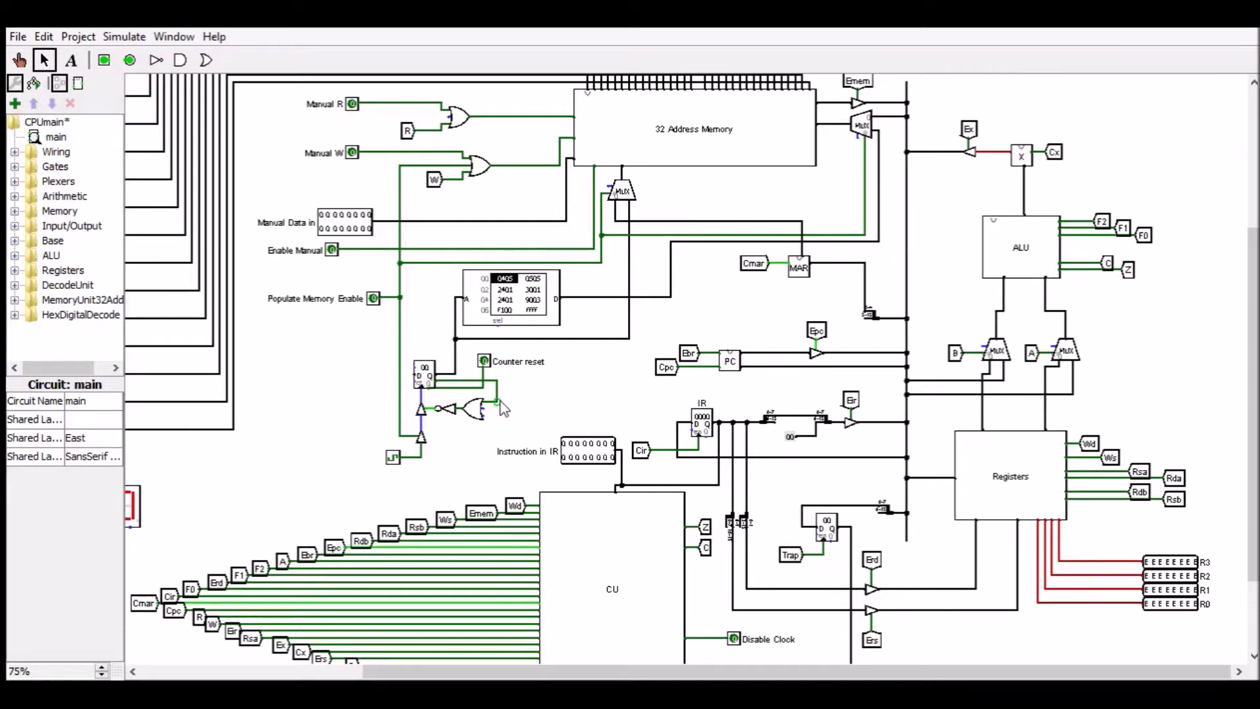
pyautogui.scroll(-1, 525, 404)
pyautogui.hotkey('ctrl', '1')
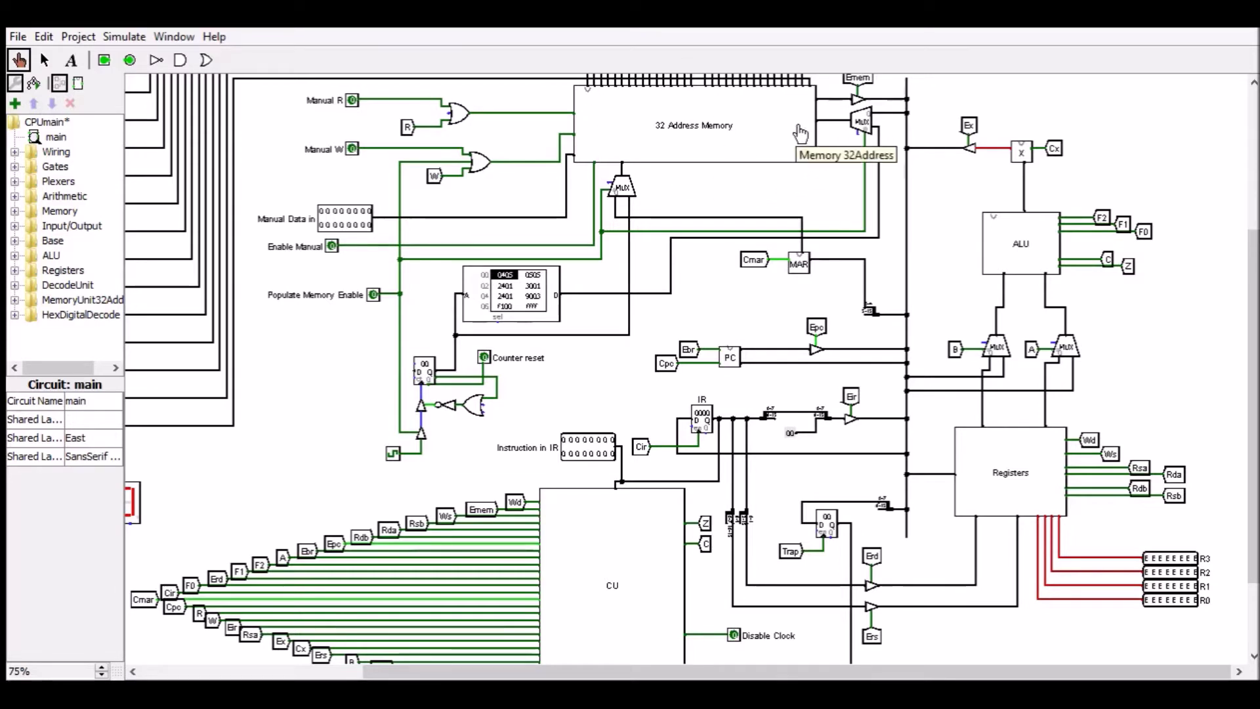
pyautogui.hscroll(-5, 636, 411)
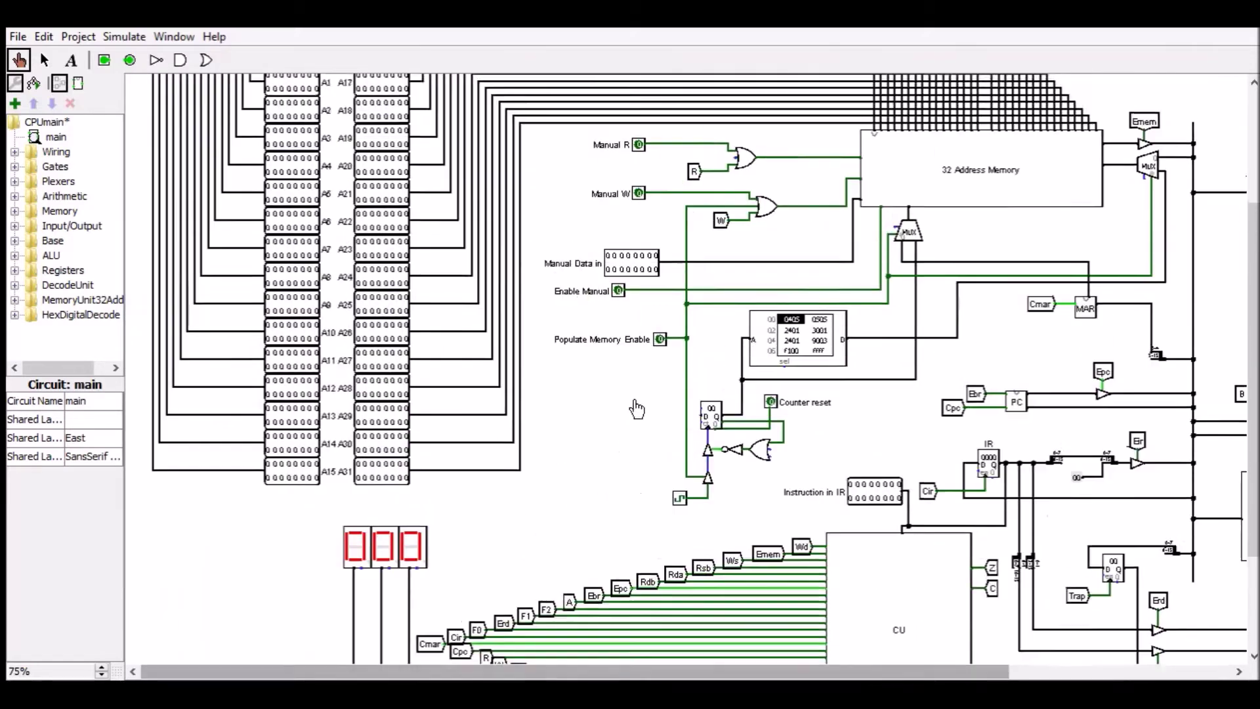
pyautogui.scroll(3, 637, 411)
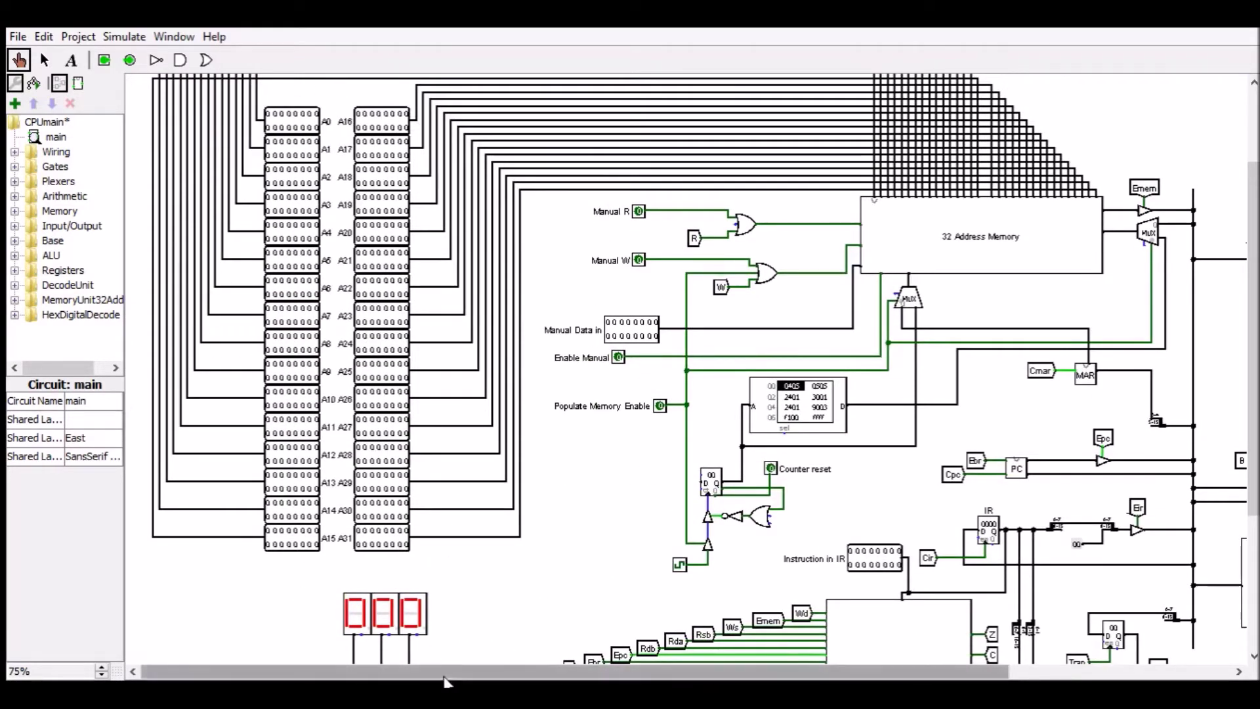
pyautogui.moveTo(445, 676); pyautogui.dragTo(668, 676)
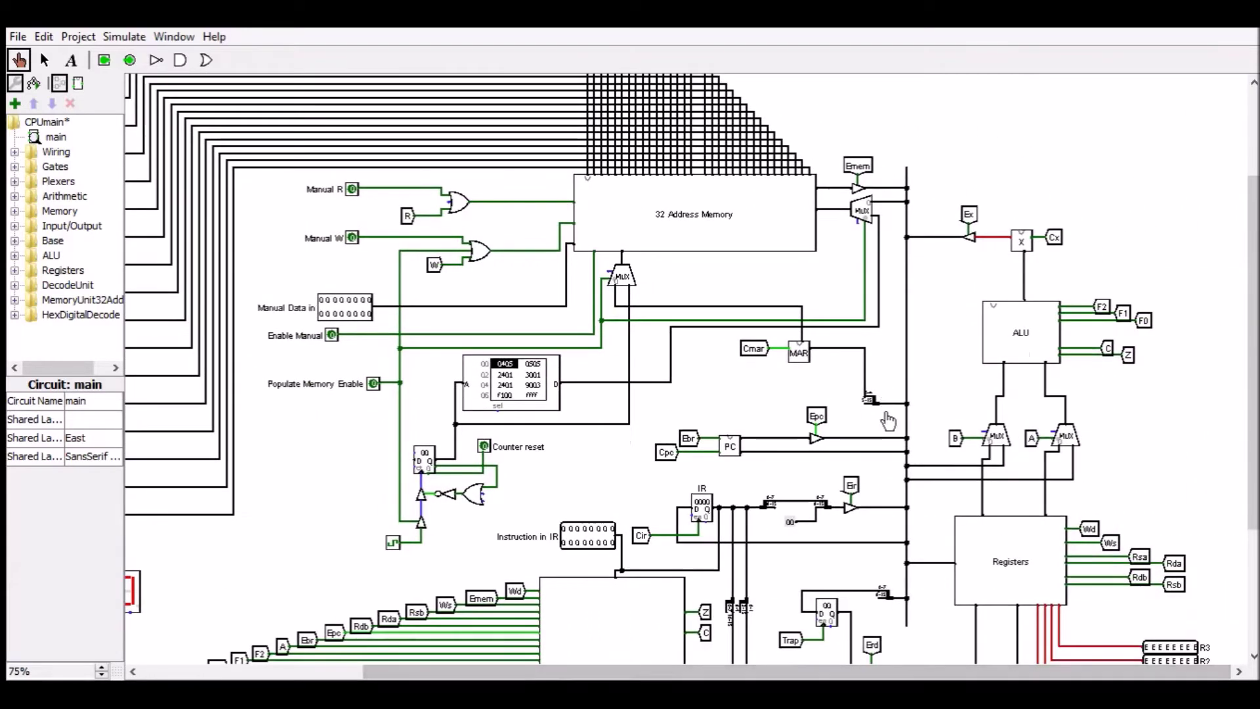
pyautogui.scroll(-1, 888, 421)
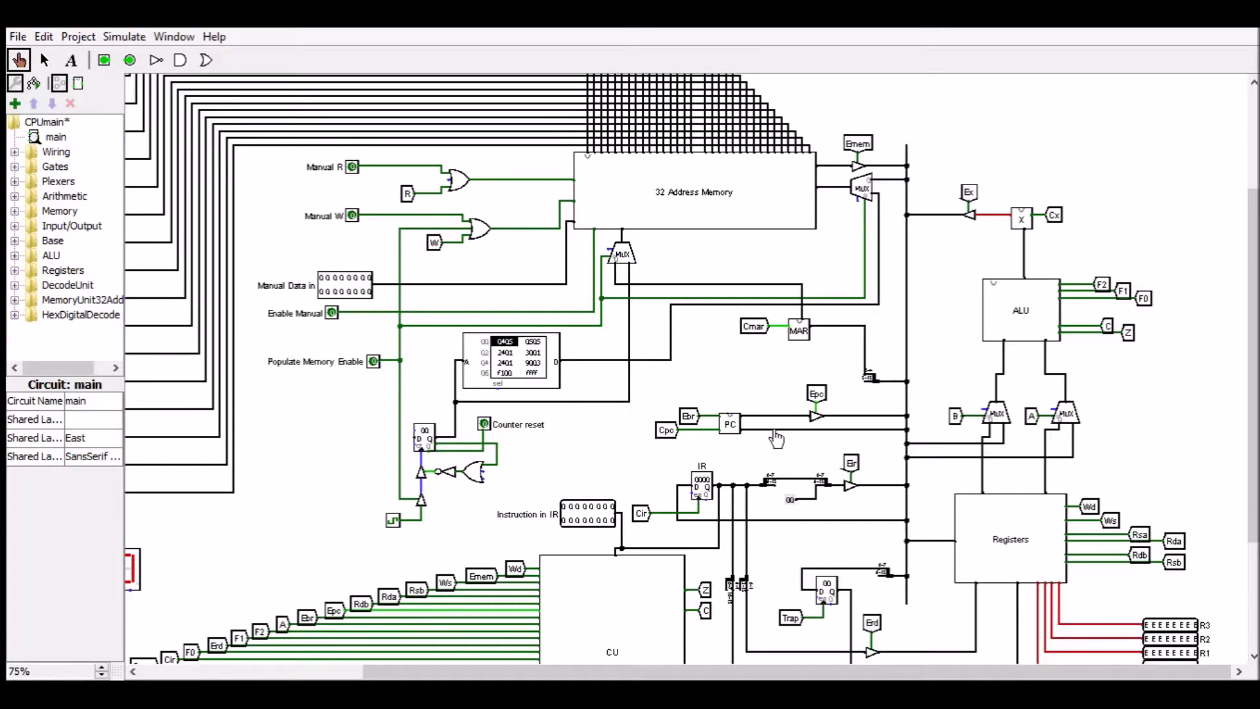
pyautogui.scroll(-2, 777, 438)
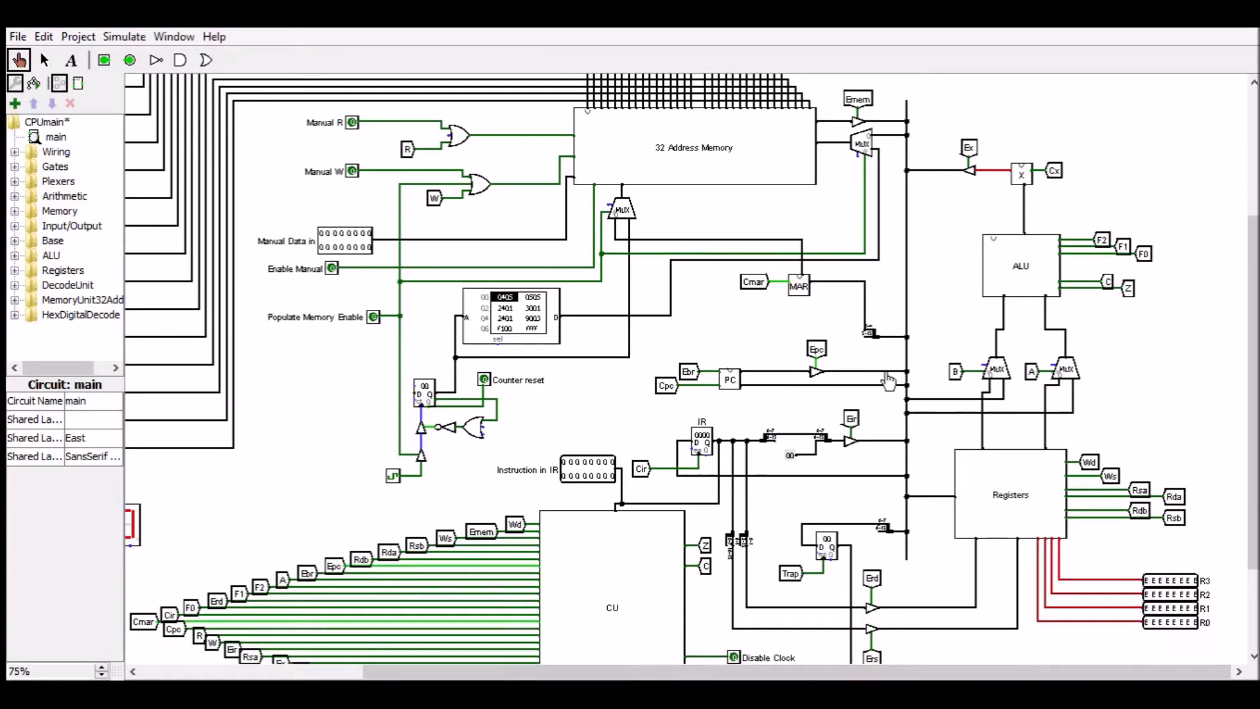
pyautogui.scroll(-1, 872, 387)
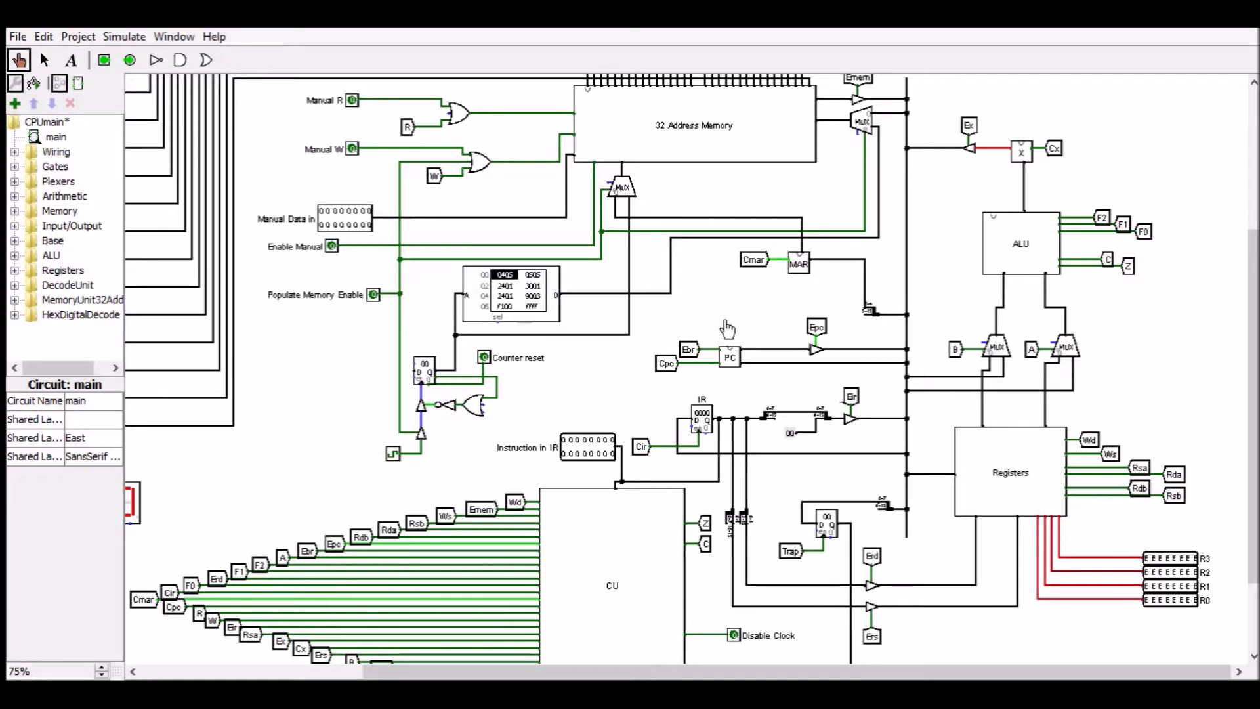
pyautogui.scroll(-1, 657, 421)
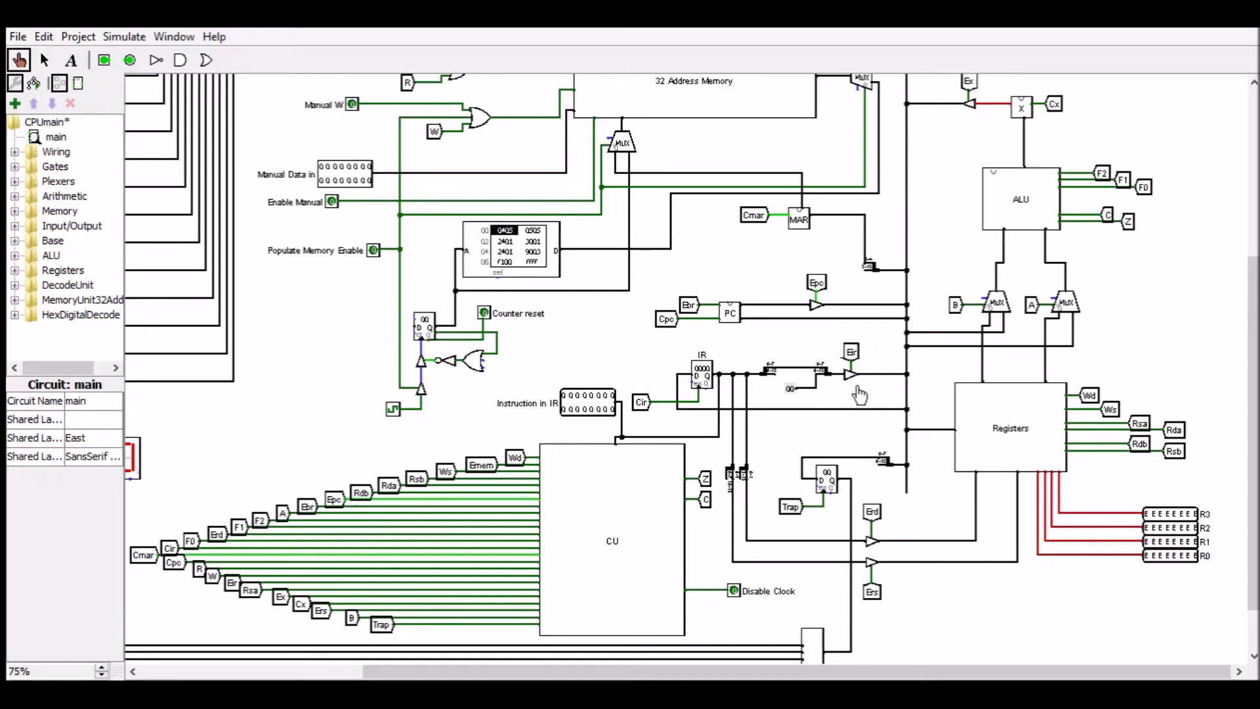
pyautogui.scroll(-1, 859, 394)
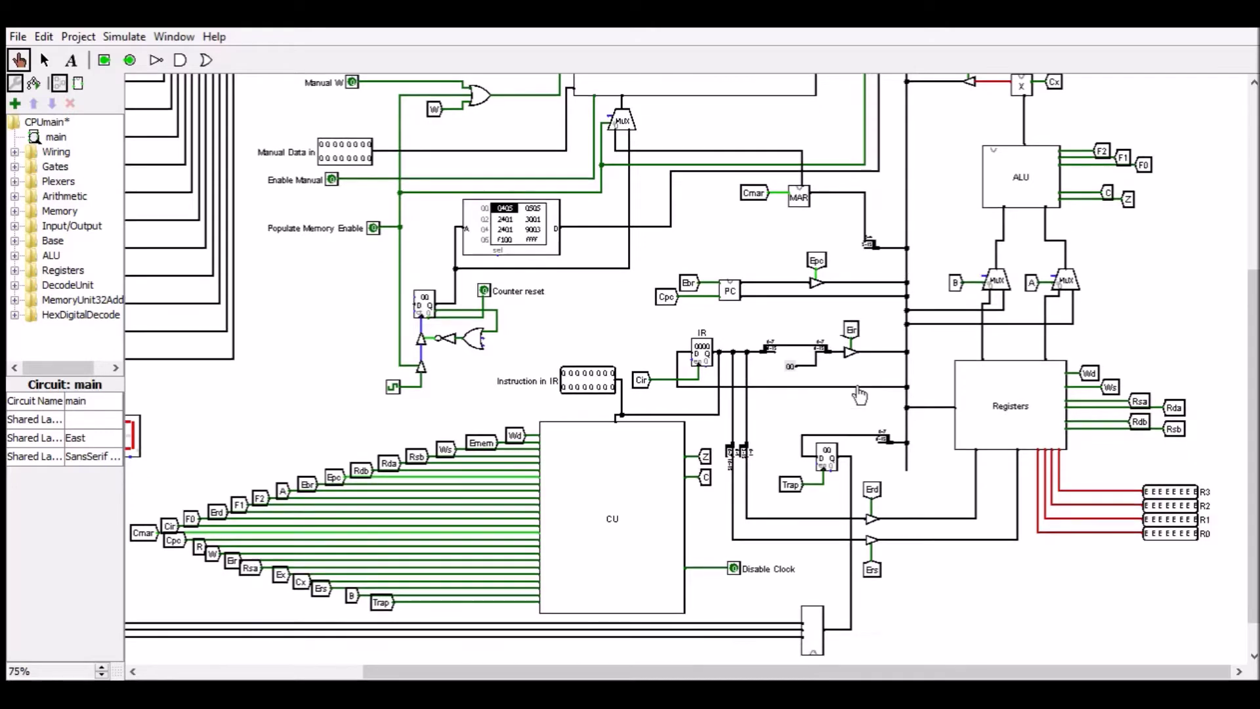
pyautogui.moveTo(683, 671); pyautogui.dragTo(589, 671)
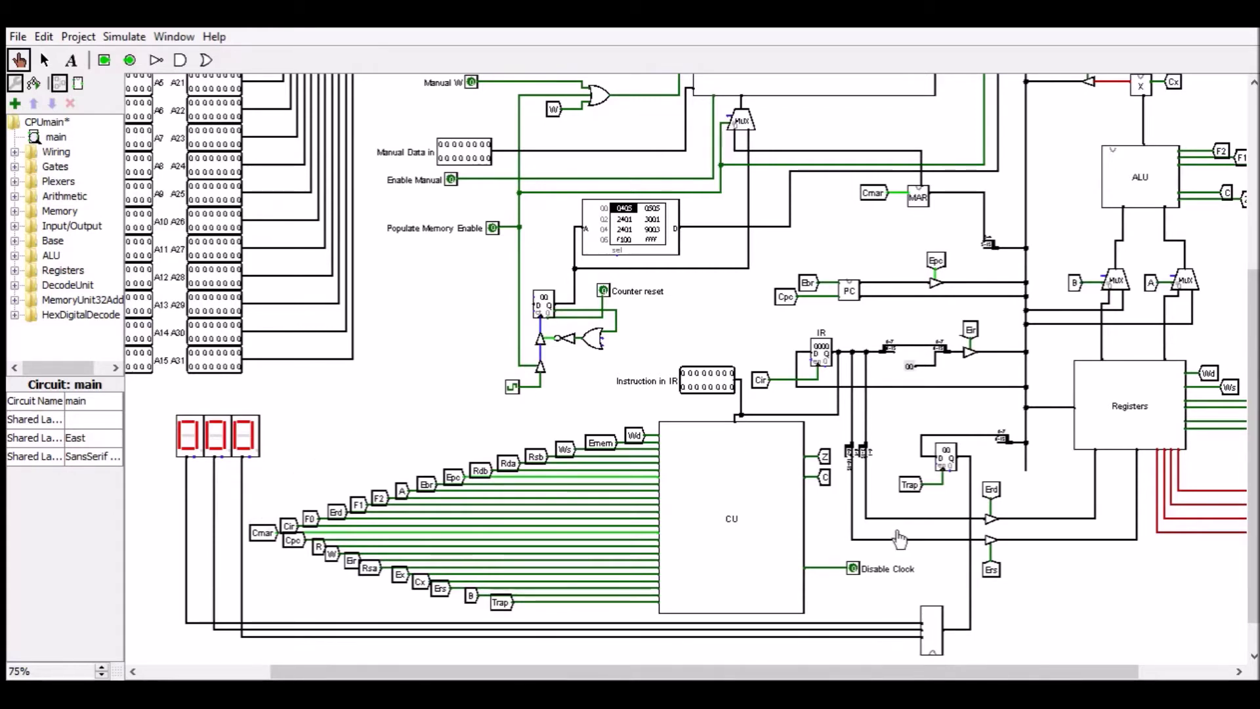
pyautogui.moveTo(866, 671); pyautogui.dragTo(994, 671)
# Scroll the main circuit up toward the memory's address pins
pyautogui.scroll(1, 693, 417)
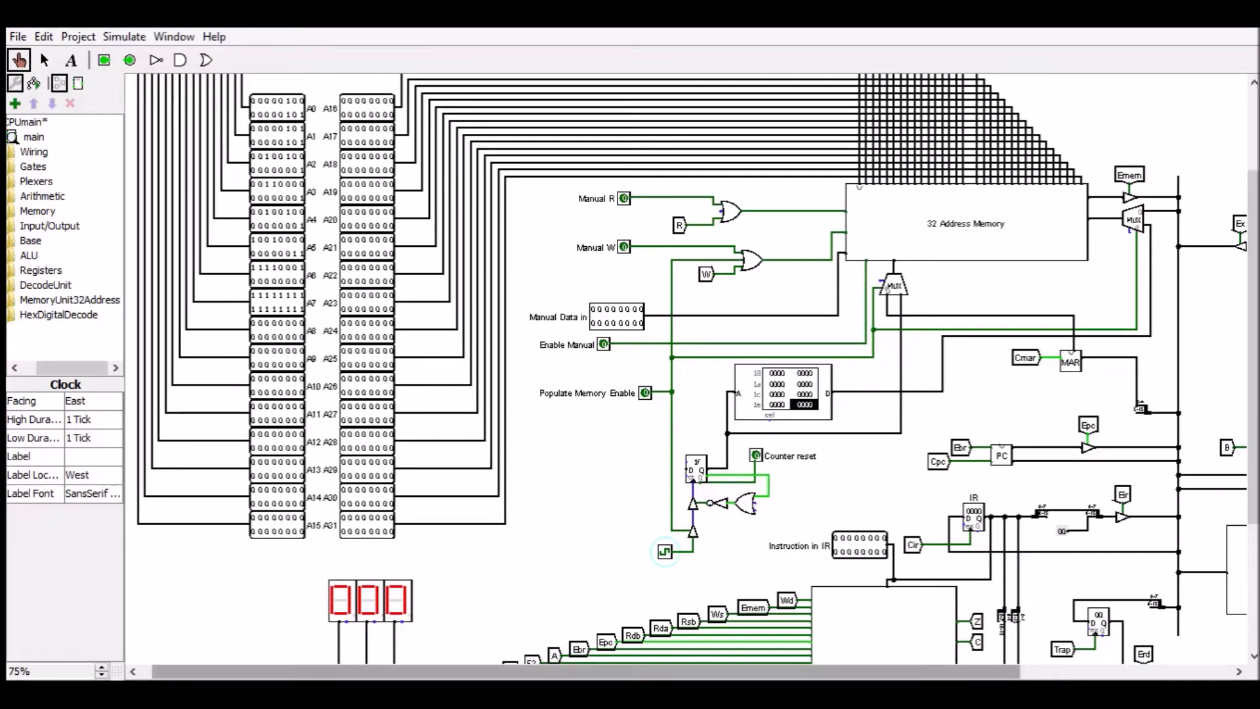
pyautogui.moveTo(537, 670); pyautogui.dragTo(716, 670)
pyautogui.scroll(-3, 593, 535)
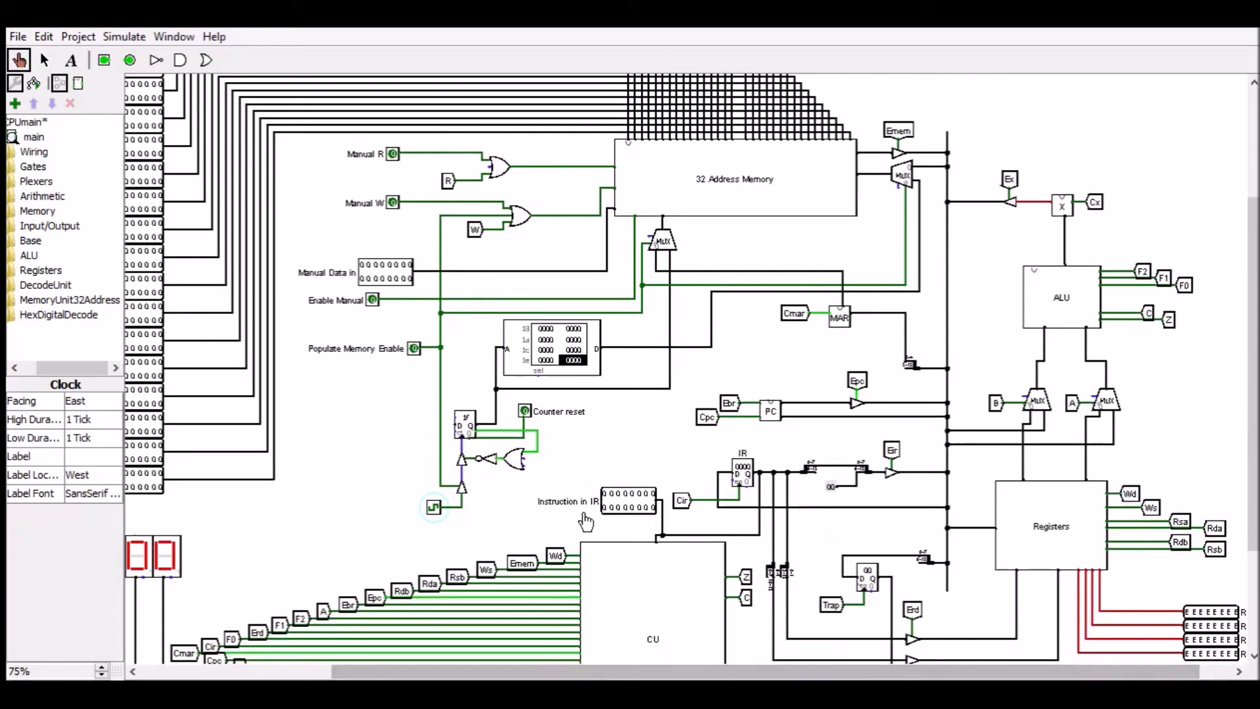
pyautogui.scroll(1, 630, 518)
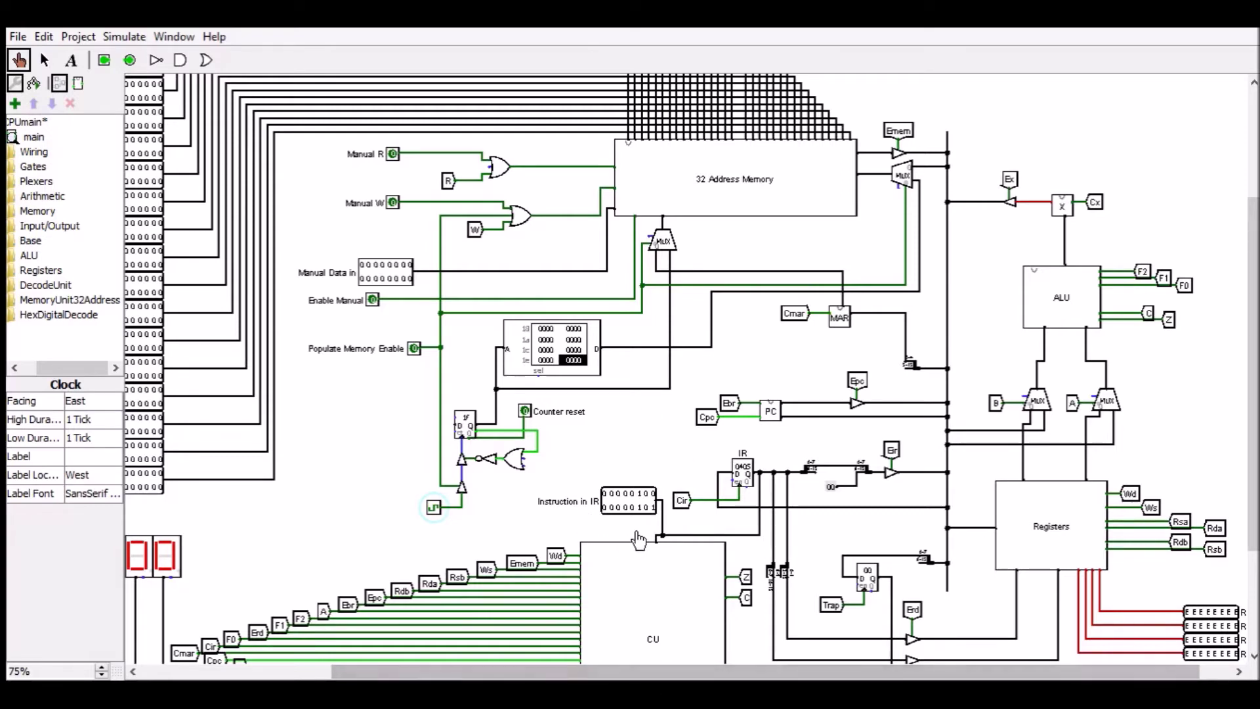
pyautogui.scroll(-1, 644, 518)
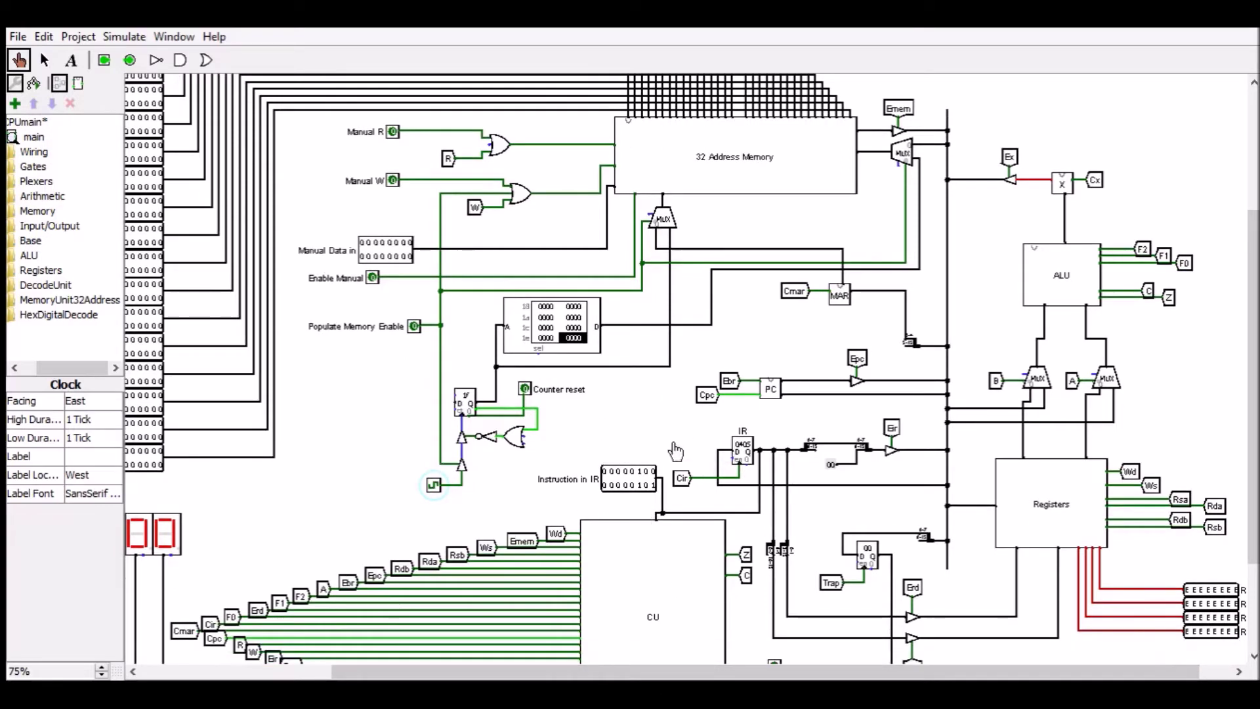
pyautogui.scroll(-2, 528, 519)
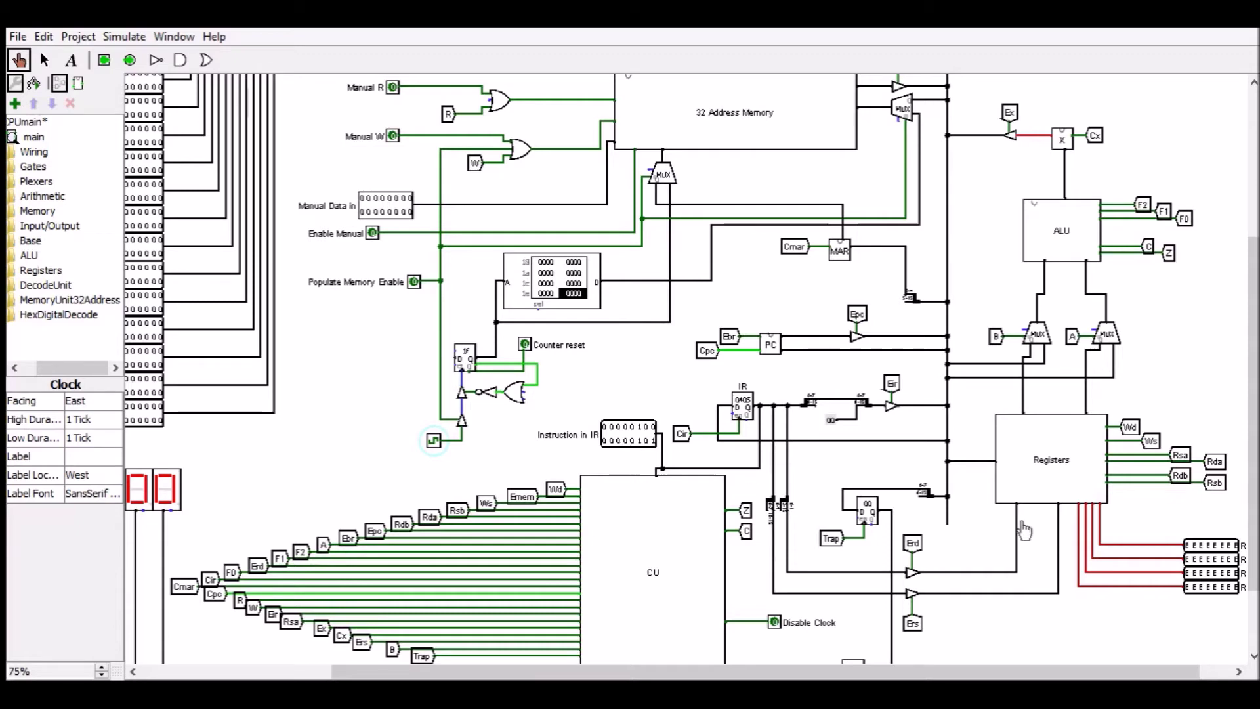
pyautogui.moveTo(1091, 680); pyautogui.dragTo(1121, 681)
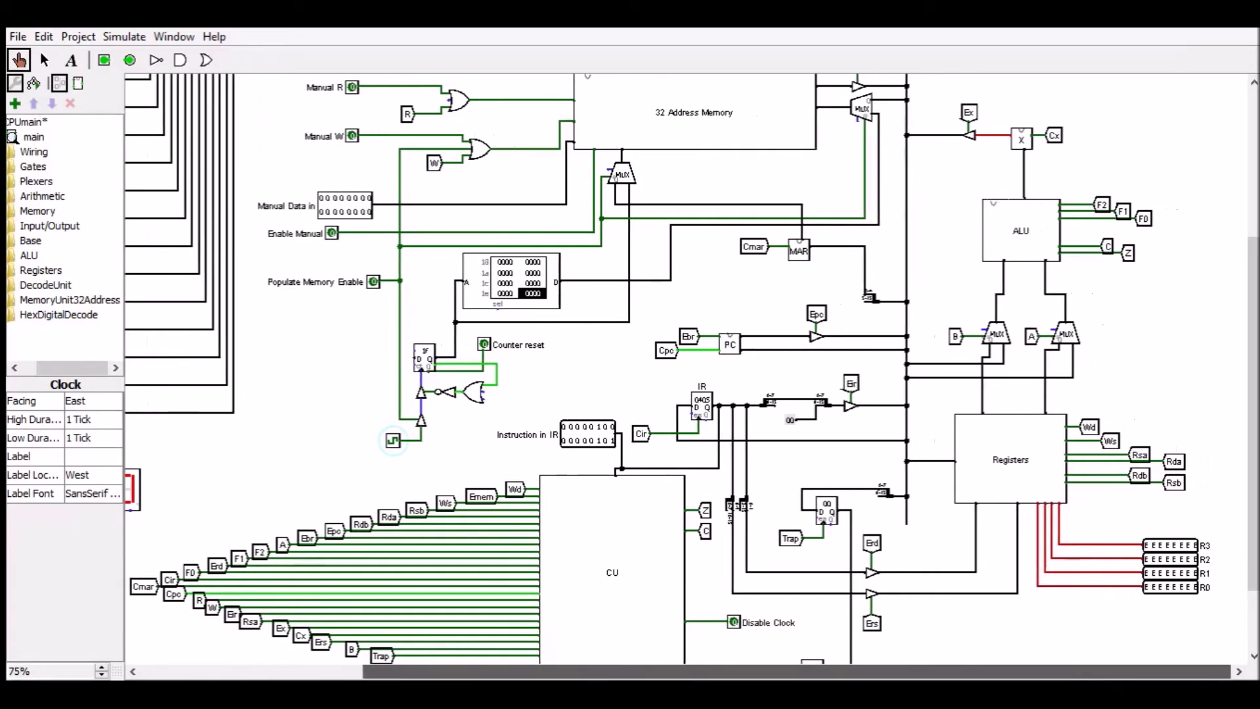
# Enter the Registers block to view the R0–R3 register file subcircuit
pyautogui.scroll(-2, 1099, 584)
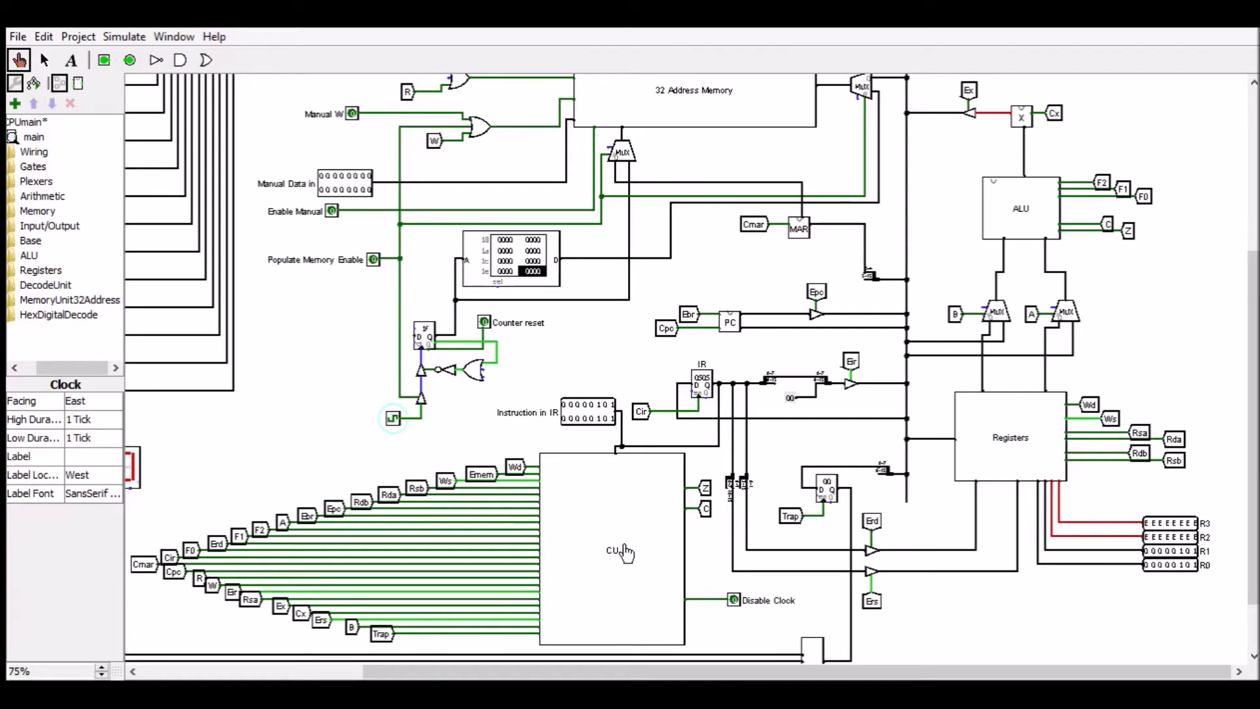
pyautogui.scroll(-1, 554, 467)
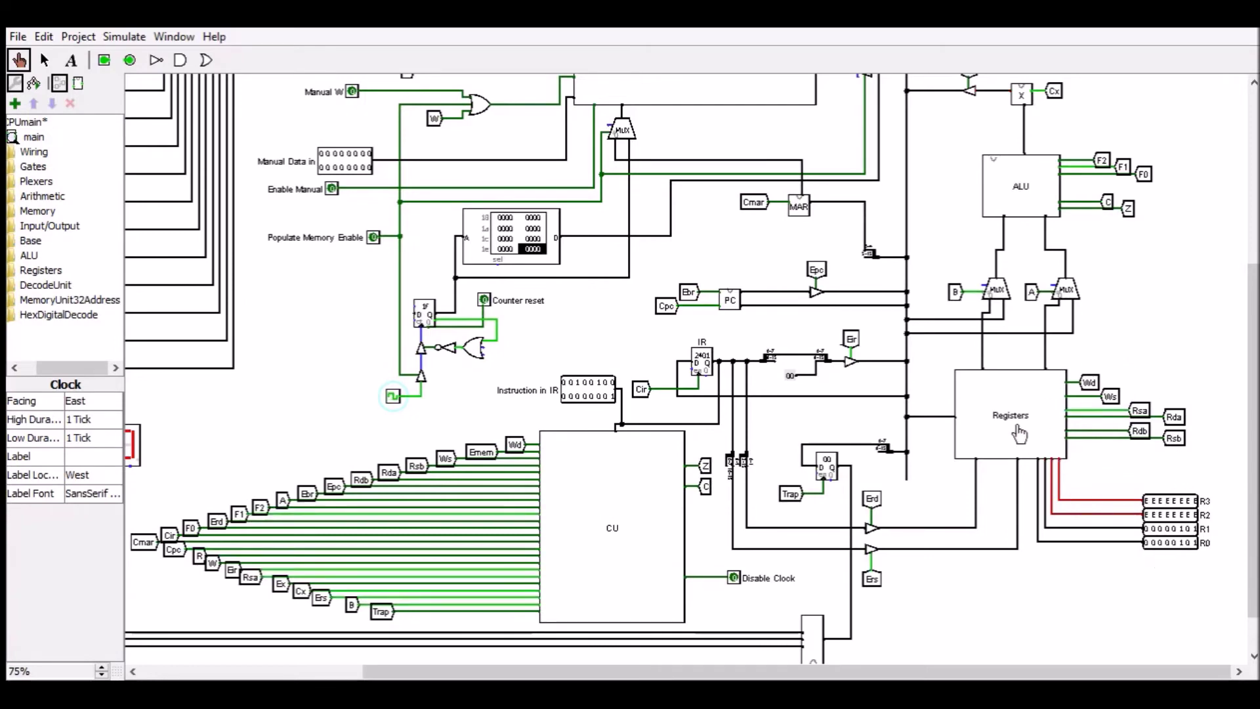
pyautogui.click(991, 422)
pyautogui.click(994, 424)
pyautogui.scroll(1, 715, 286)
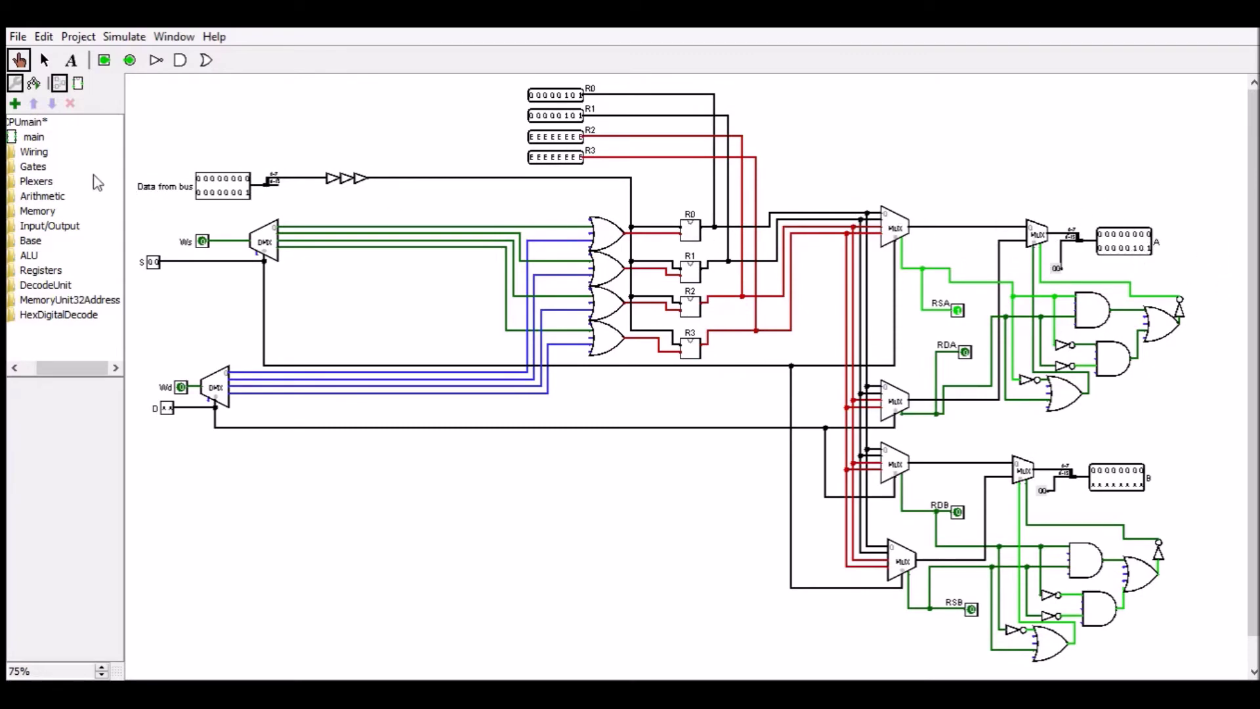
# Return to main and open the ALU to see its adder, subtractor, multiplier and gates
pyautogui.doubleClick(34, 137)
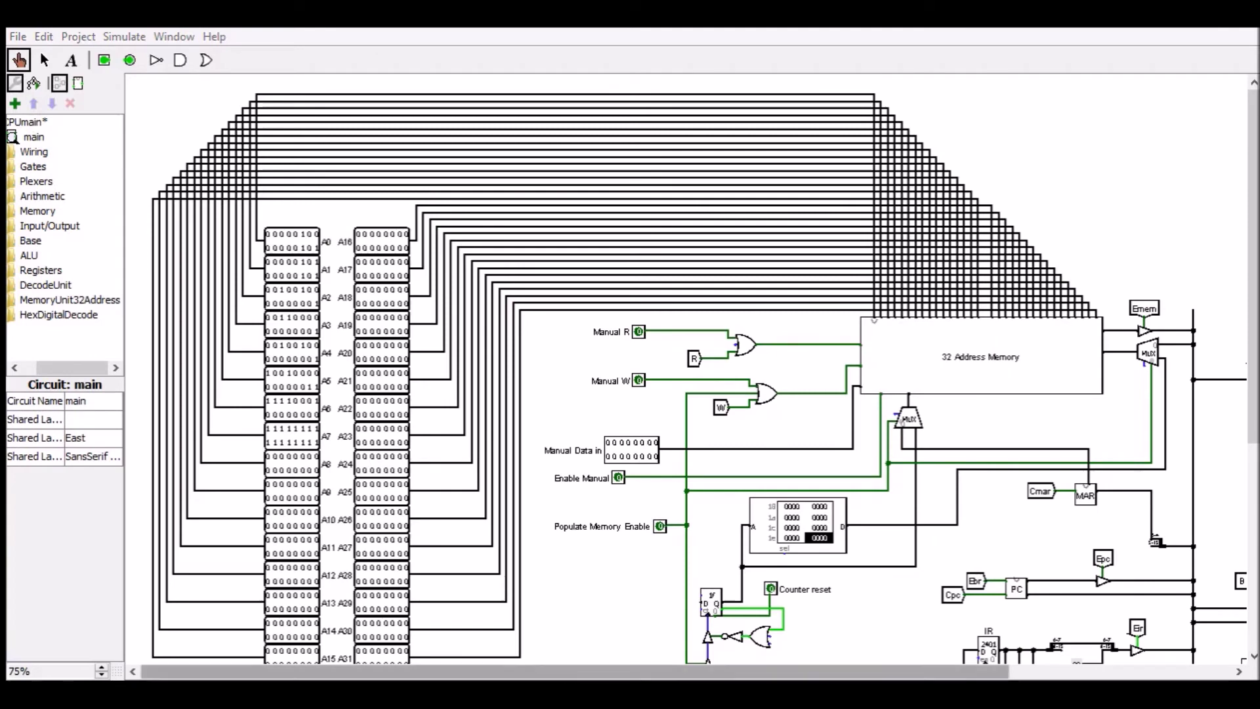
pyautogui.hscroll(5, 1022, 413)
pyautogui.scroll(-3, 1022, 414)
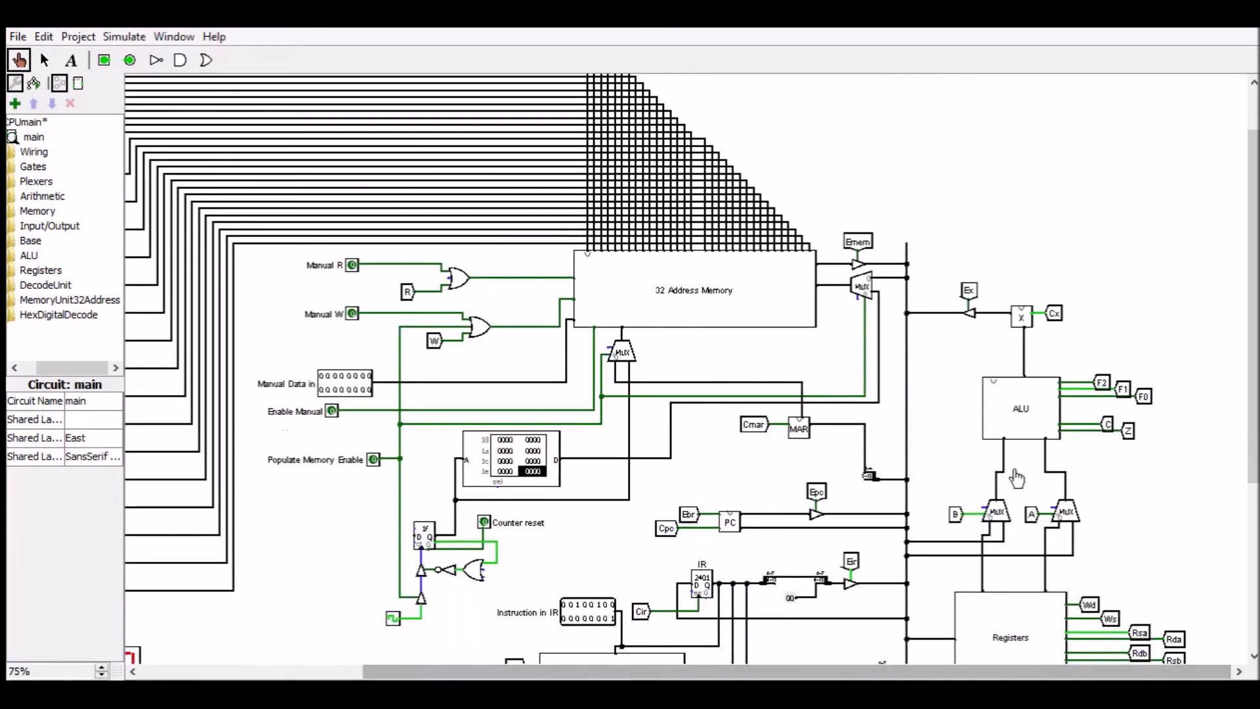
pyautogui.click(1022, 413)
pyautogui.doubleClick(1022, 414)
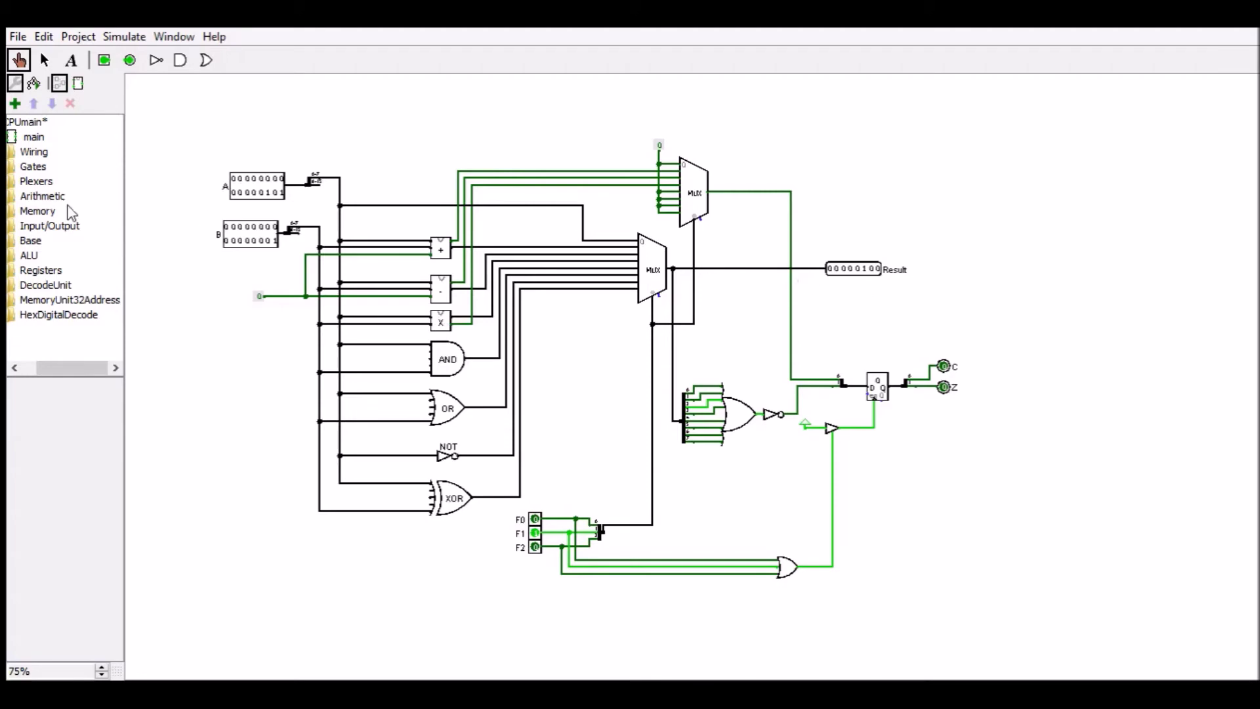
# Go back to the main circuit and bring the CU and Registers blocks into view
pyautogui.doubleClick(31, 139)
pyautogui.scroll(-3, 657, 394)
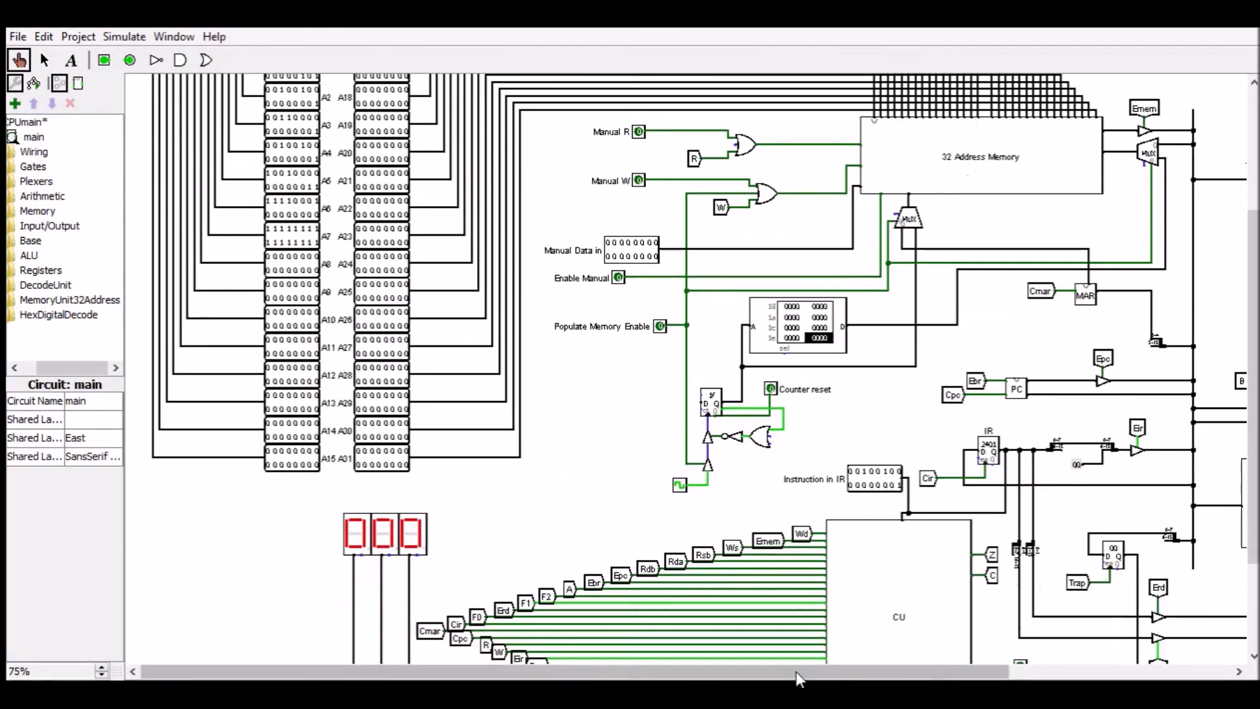
pyautogui.moveTo(796, 678); pyautogui.dragTo(1032, 671)
pyautogui.scroll(-3, 976, 595)
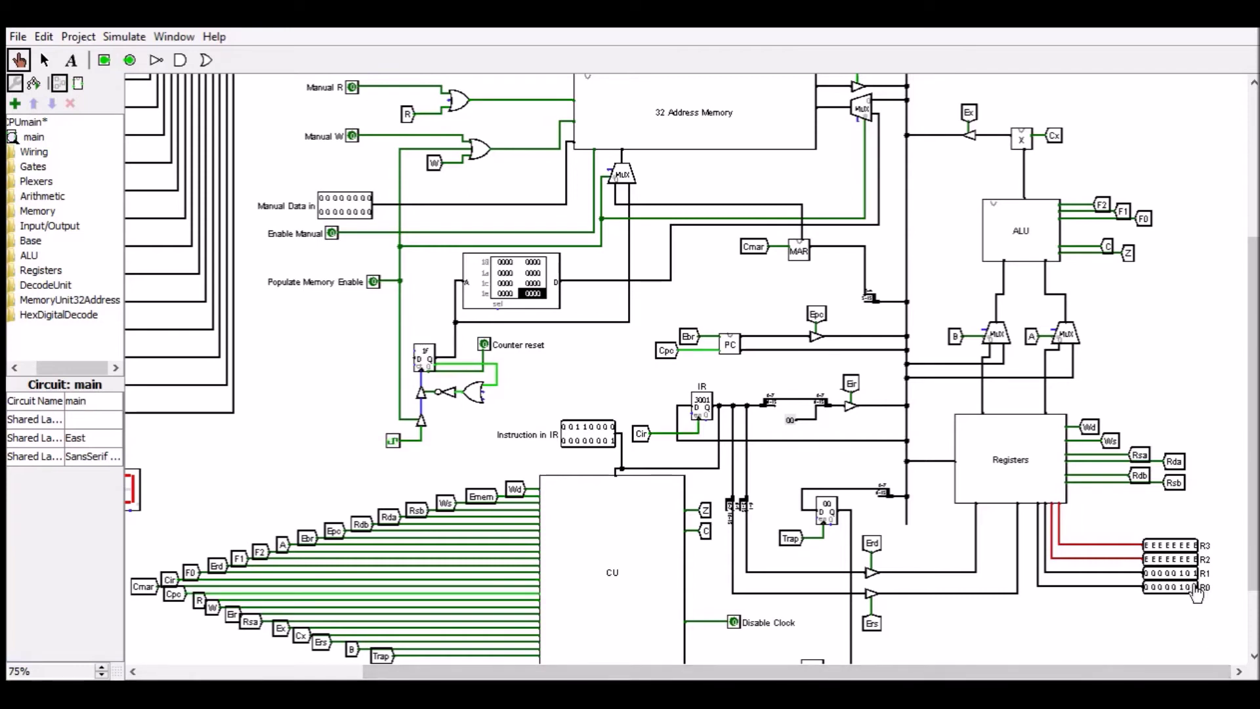
pyautogui.click(1024, 234)
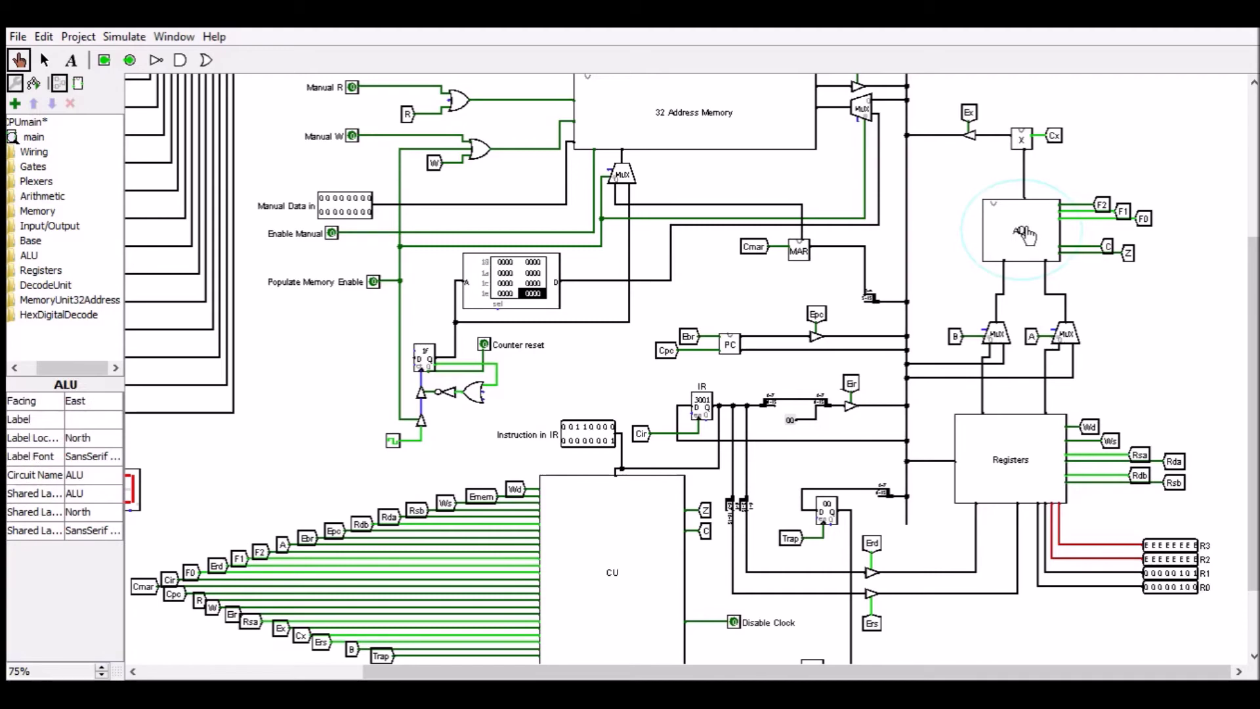
pyautogui.click(1025, 235)
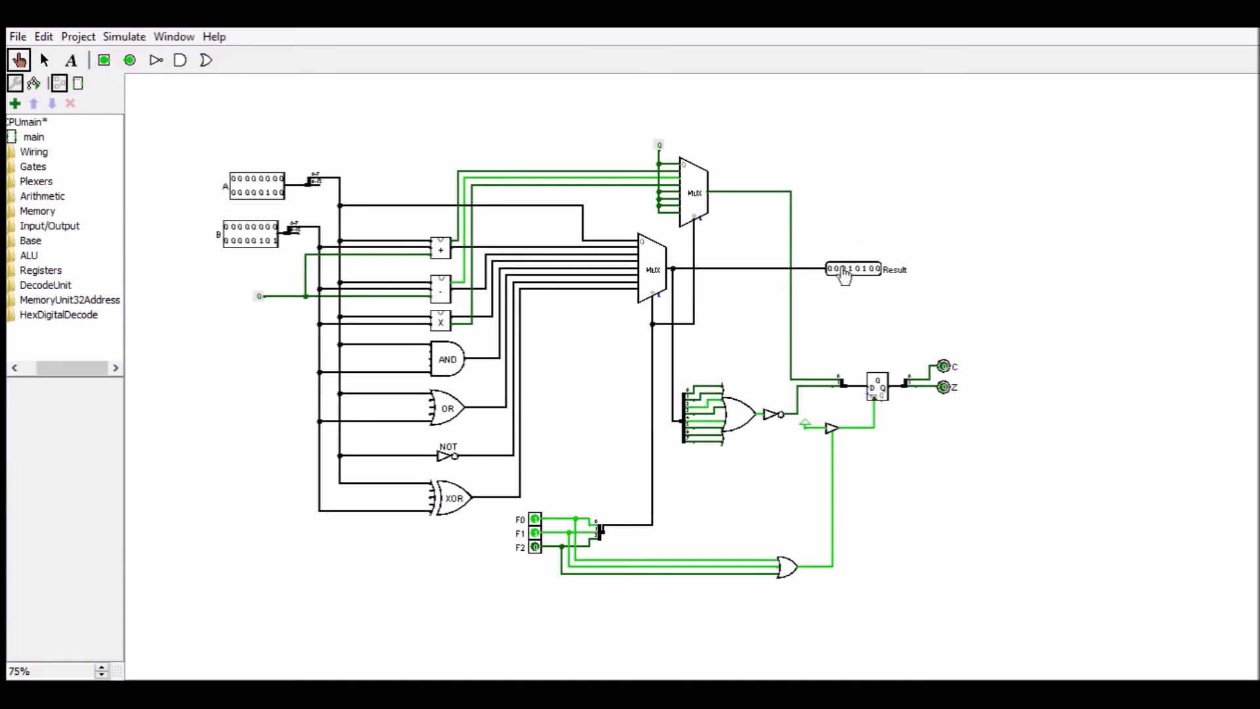
pyautogui.doubleClick(32, 137)
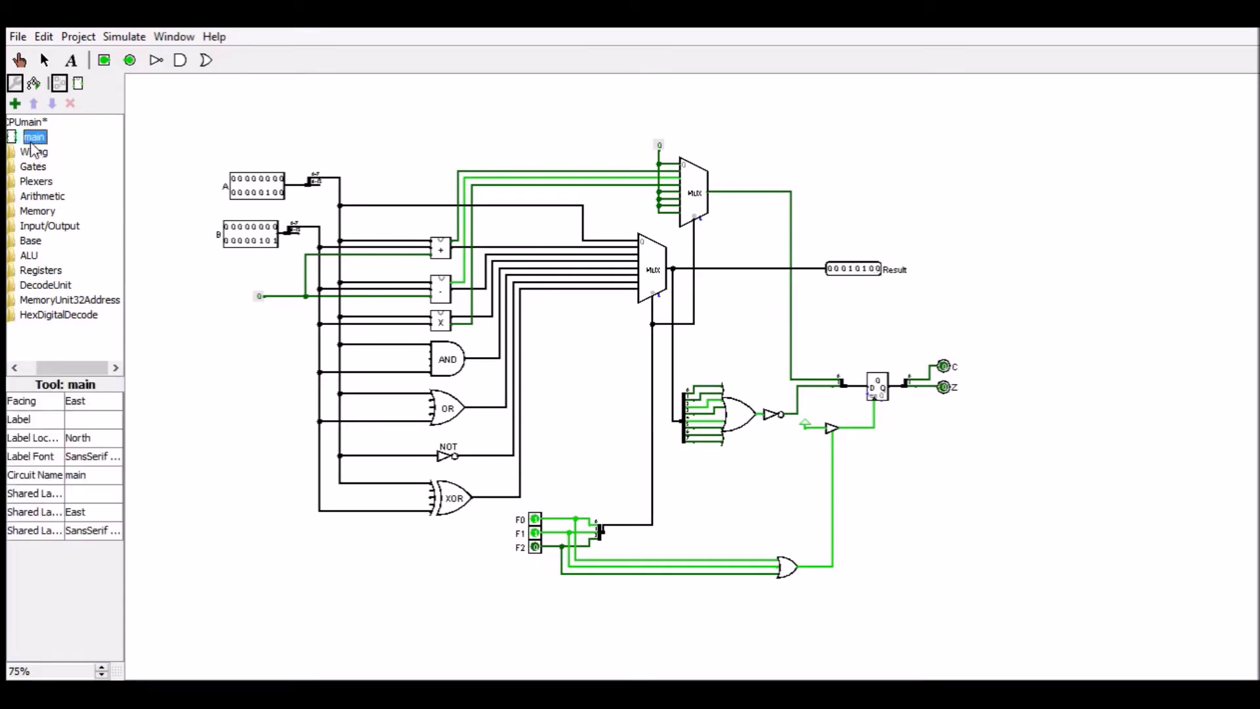
pyautogui.moveTo(683, 680); pyautogui.dragTo(906, 678)
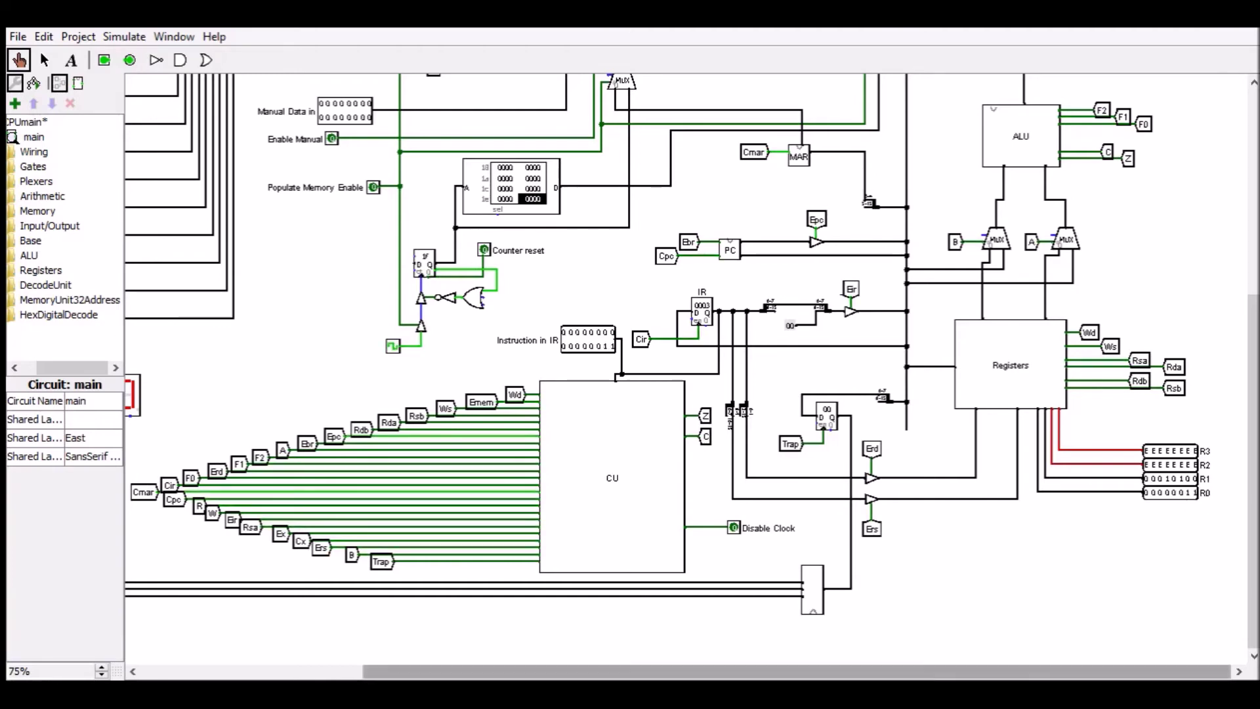
pyautogui.moveTo(895, 674); pyautogui.dragTo(673, 674)
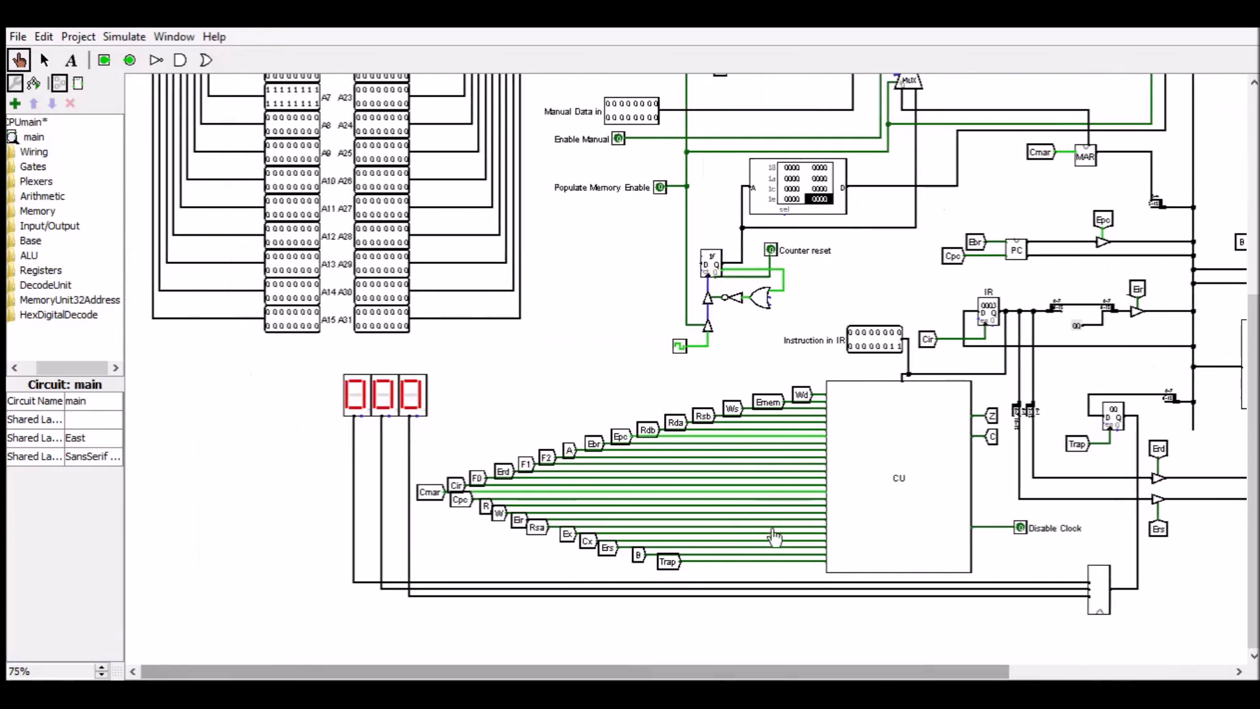
pyautogui.scroll(3, 780, 530)
pyautogui.scroll(-2, 780, 531)
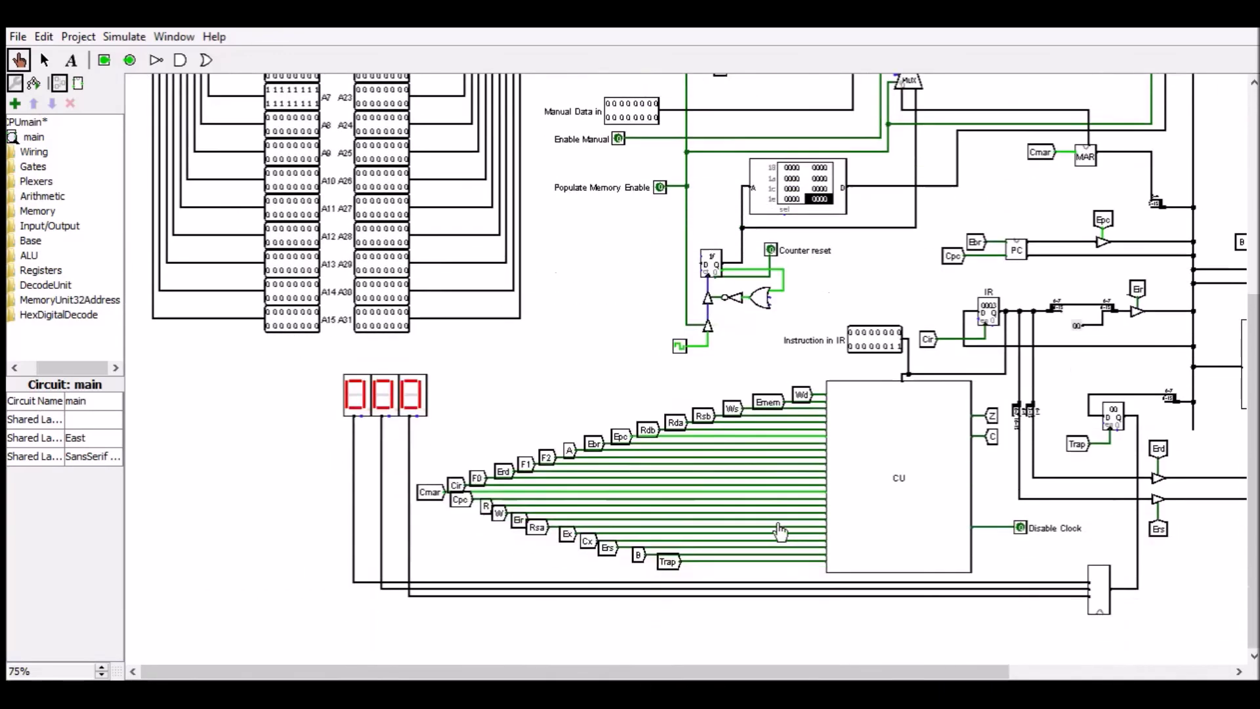
pyautogui.scroll(2, 670, 657)
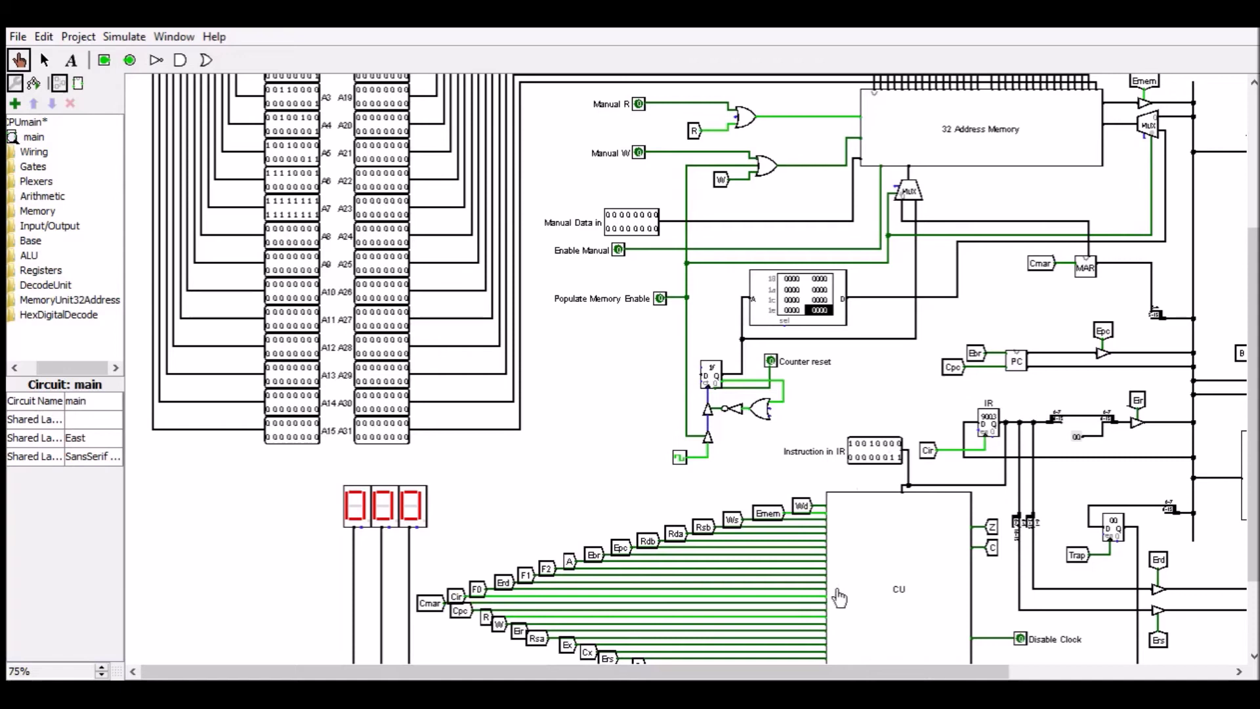
pyautogui.moveTo(831, 672); pyautogui.dragTo(1072, 677)
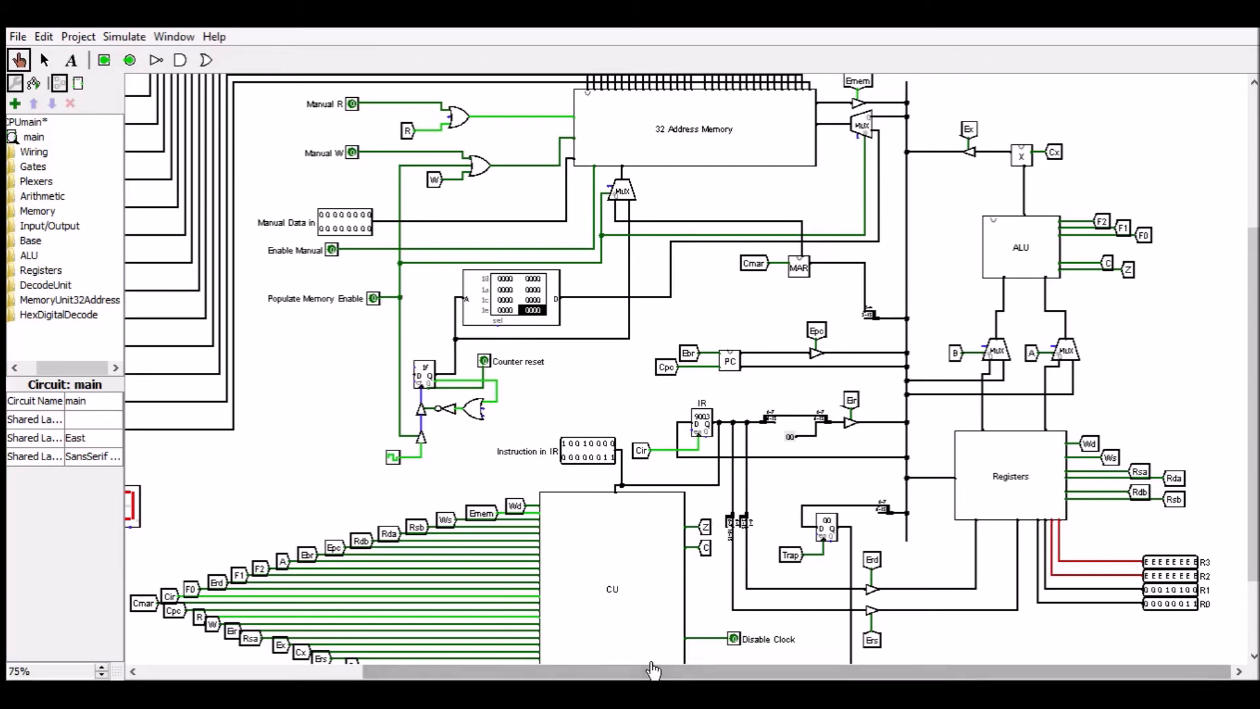
pyautogui.moveTo(652, 670); pyautogui.dragTo(441, 670)
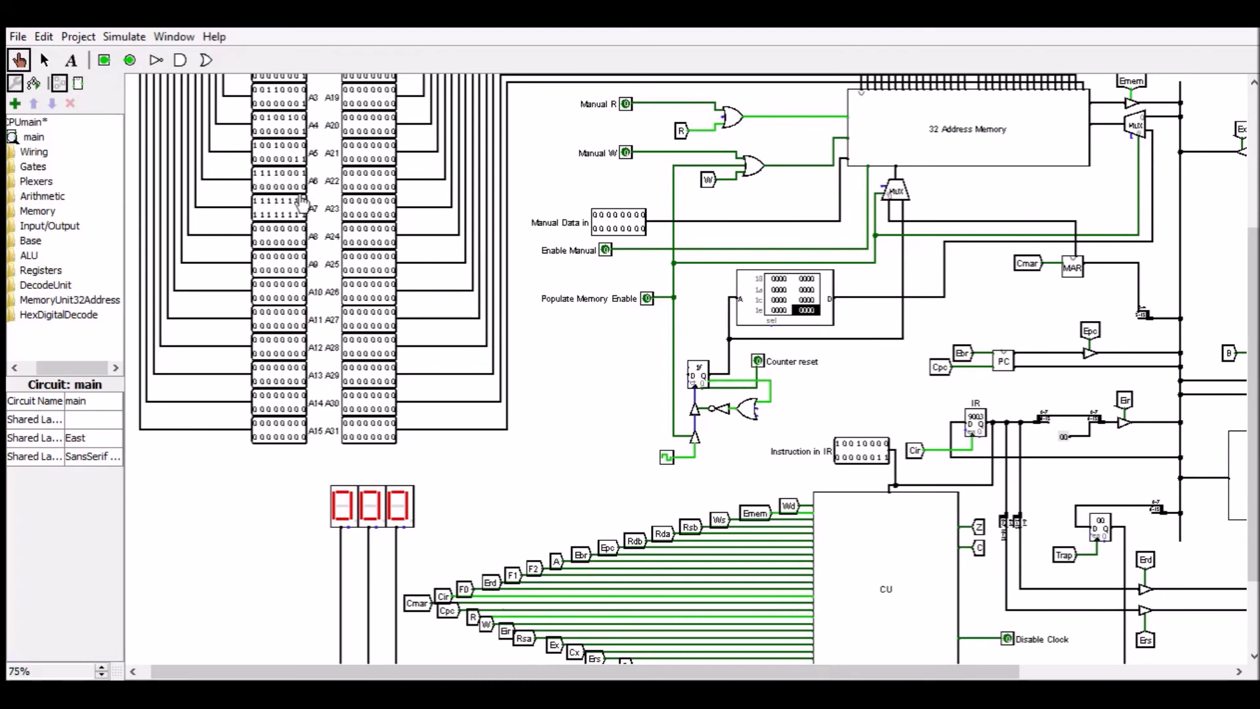
pyautogui.moveTo(409, 671); pyautogui.dragTo(622, 671)
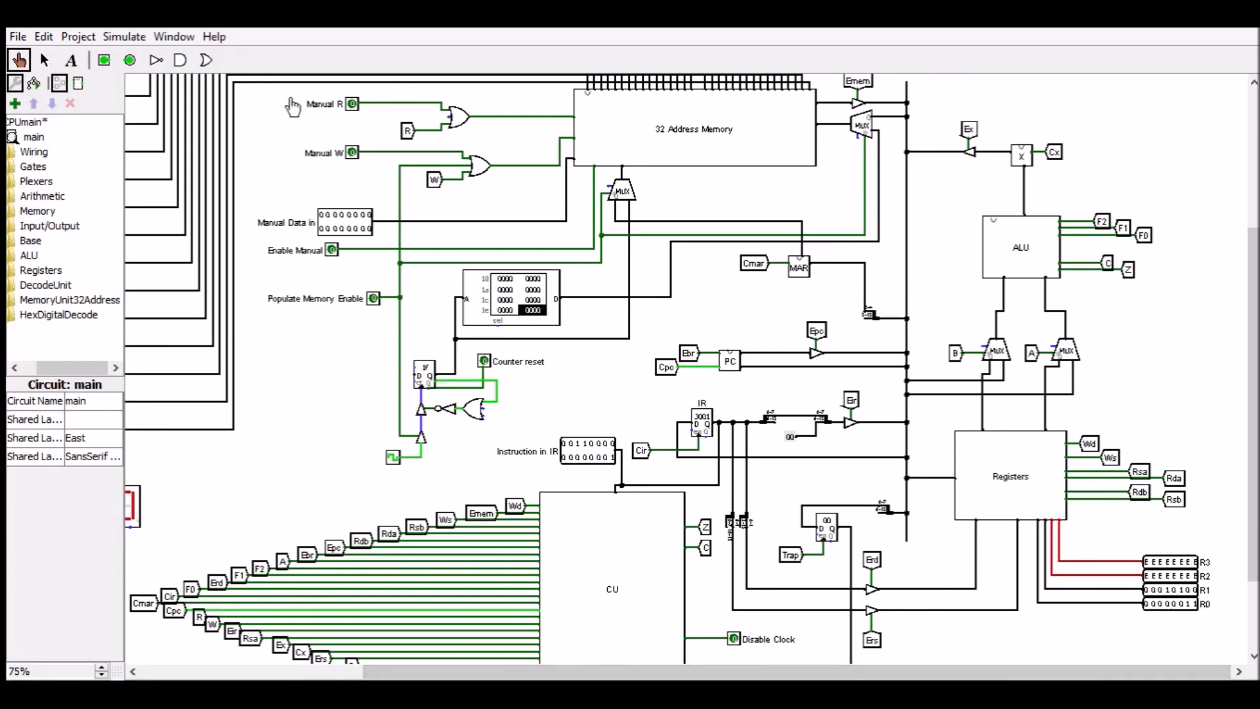
# Enable Ticks so the factorial program runs, then disable ticks once it finishes
pyautogui.click(124, 36)
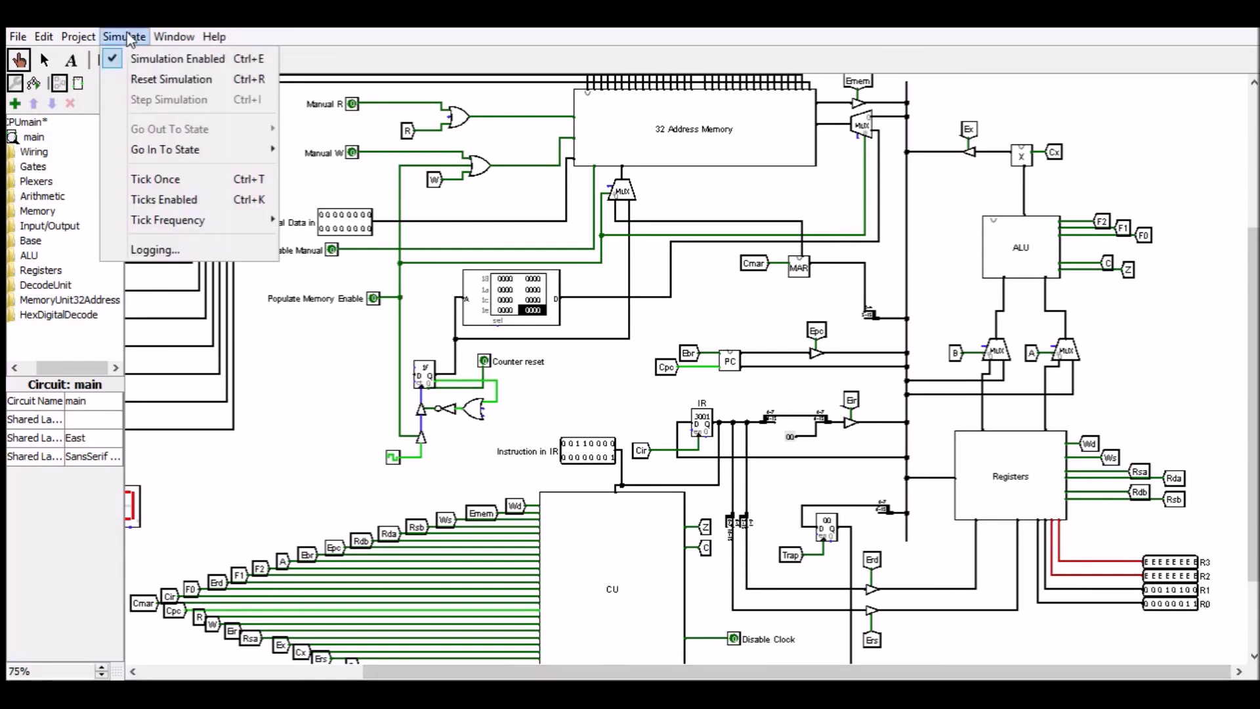
pyautogui.click(176, 195)
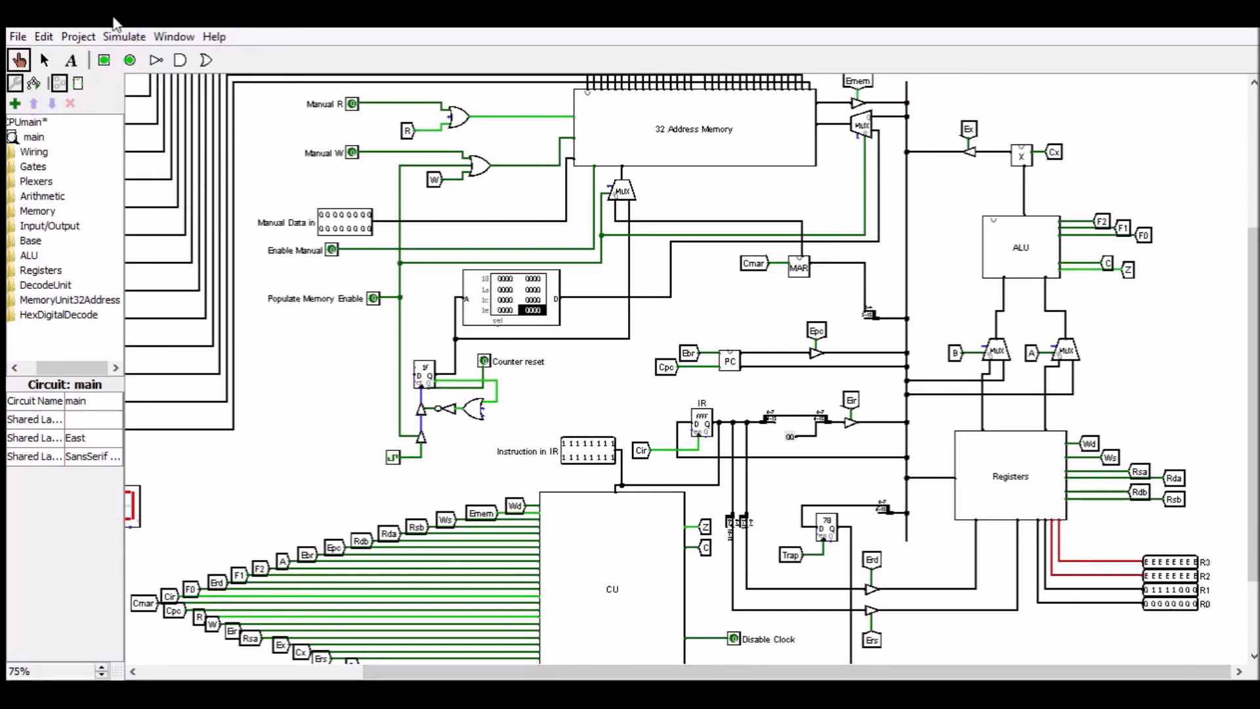
pyautogui.click(111, 40)
pyautogui.click(175, 195)
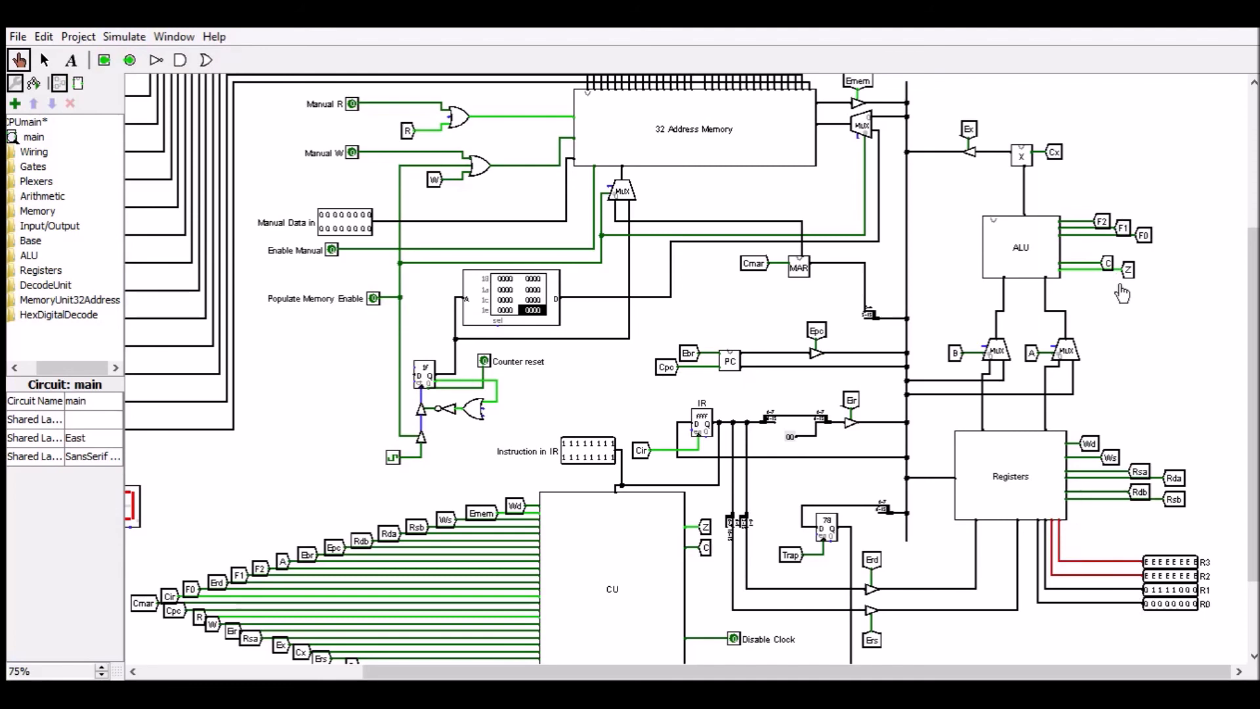
# Scroll to the hex displays showing the result 120
pyautogui.scroll(-1, 672, 558)
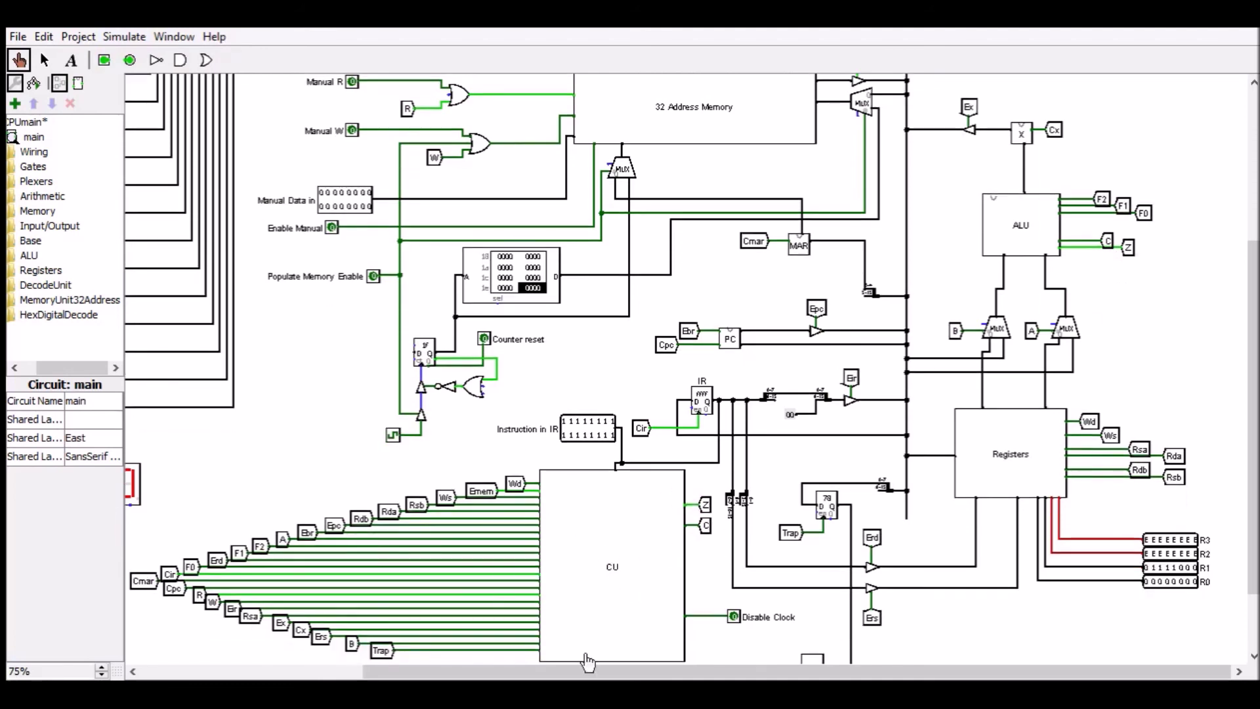
pyautogui.moveTo(711, 682); pyautogui.dragTo(511, 682)
pyautogui.scroll(1, 357, 332)
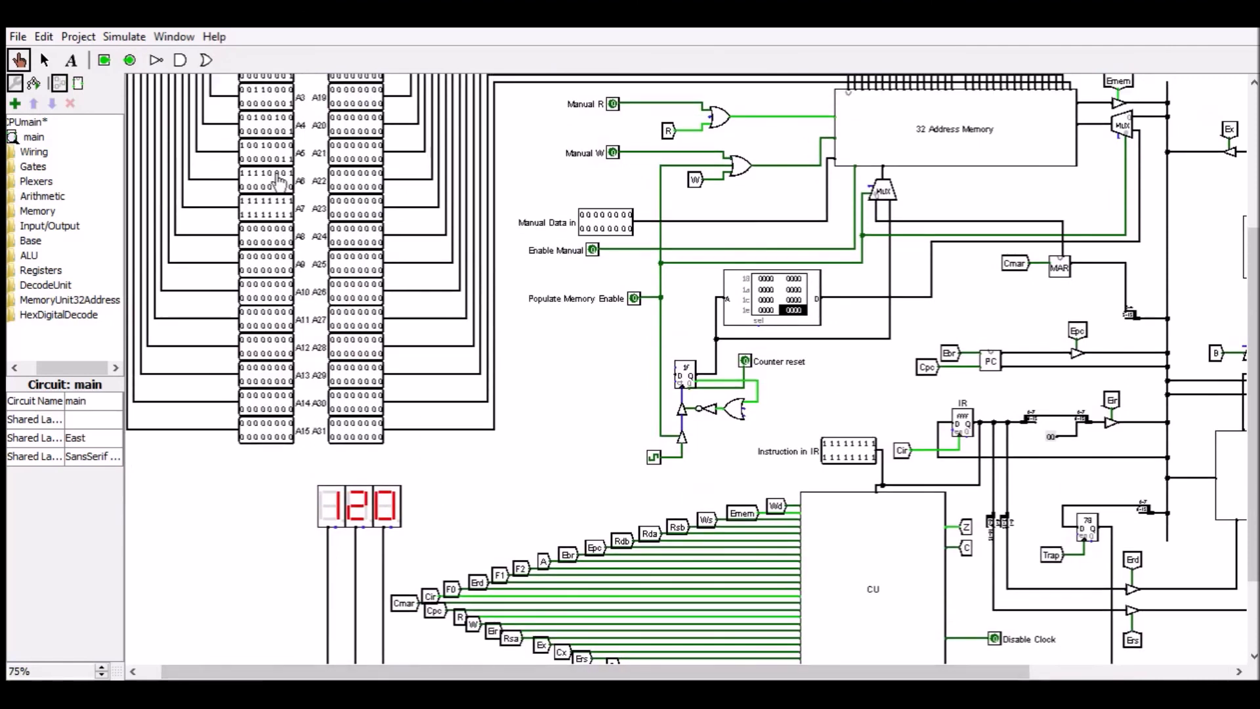